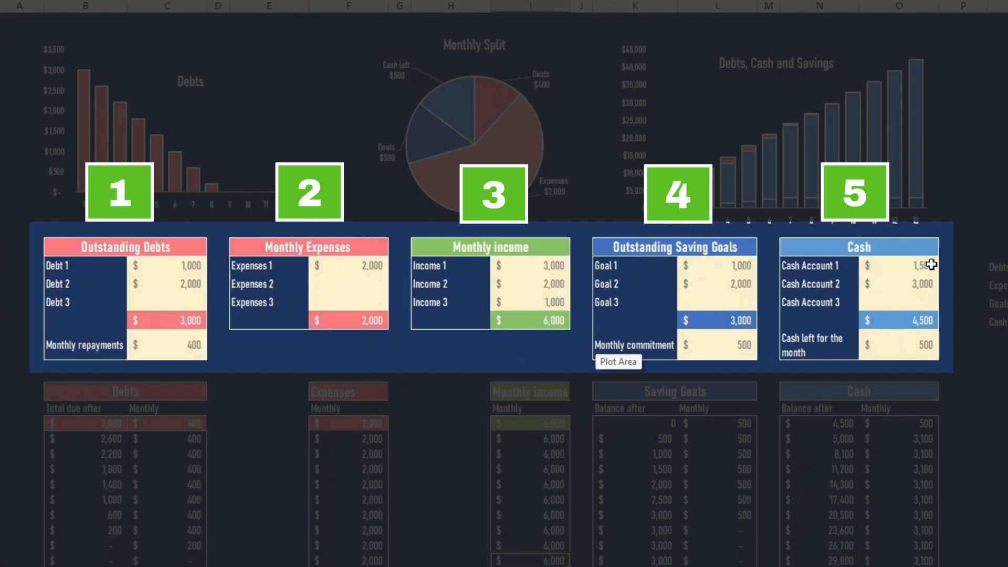
# Examine the Outstanding Debts table: the individual debt names and amounts, their total, and the monthly repayments
pyautogui.moveTo(931, 254); pyautogui.dragTo(914, 356)
pyautogui.click(98, 247)
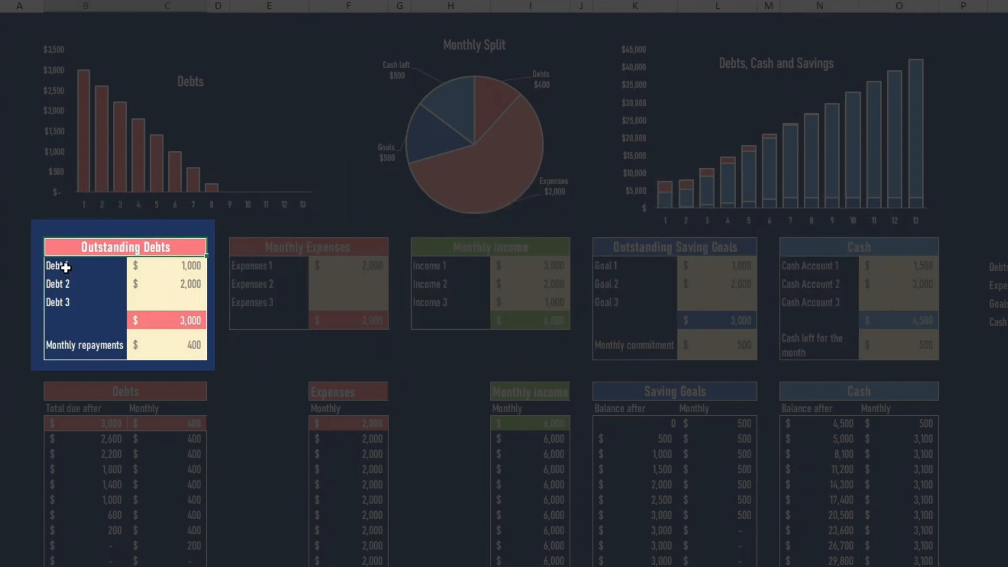
pyautogui.moveTo(64, 266); pyautogui.dragTo(117, 314)
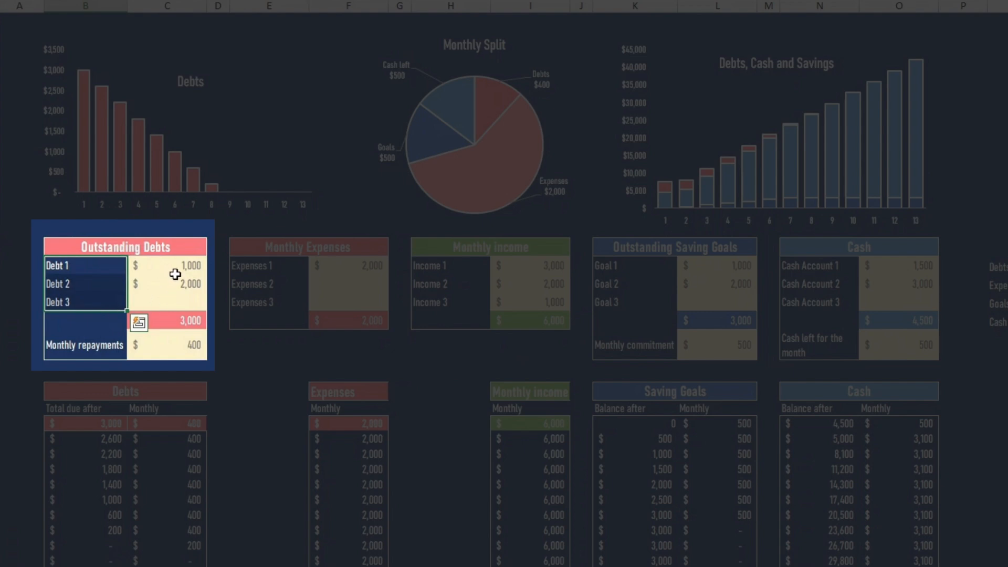
pyautogui.moveTo(175, 266); pyautogui.dragTo(176, 304)
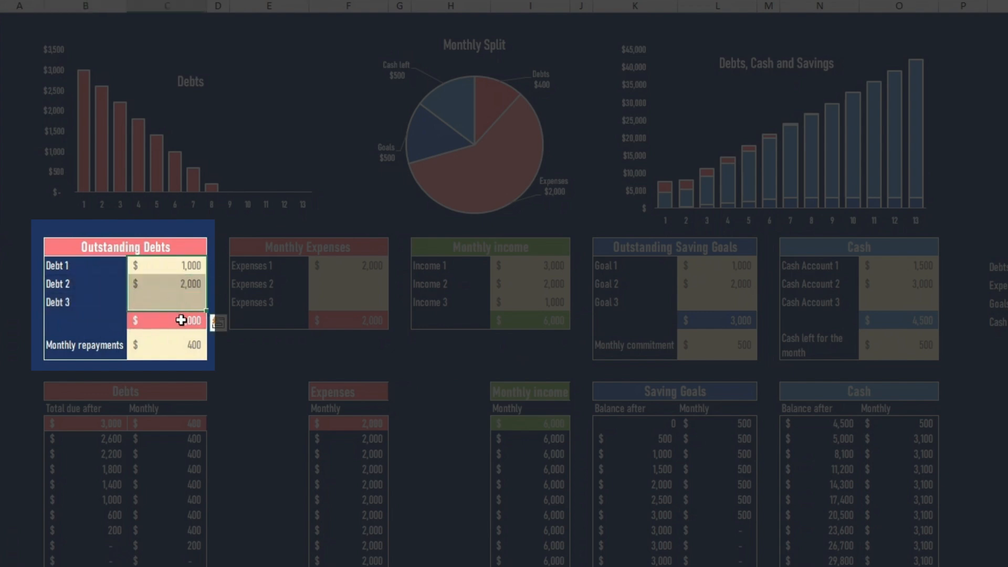
pyautogui.click(181, 321)
pyautogui.click(88, 346)
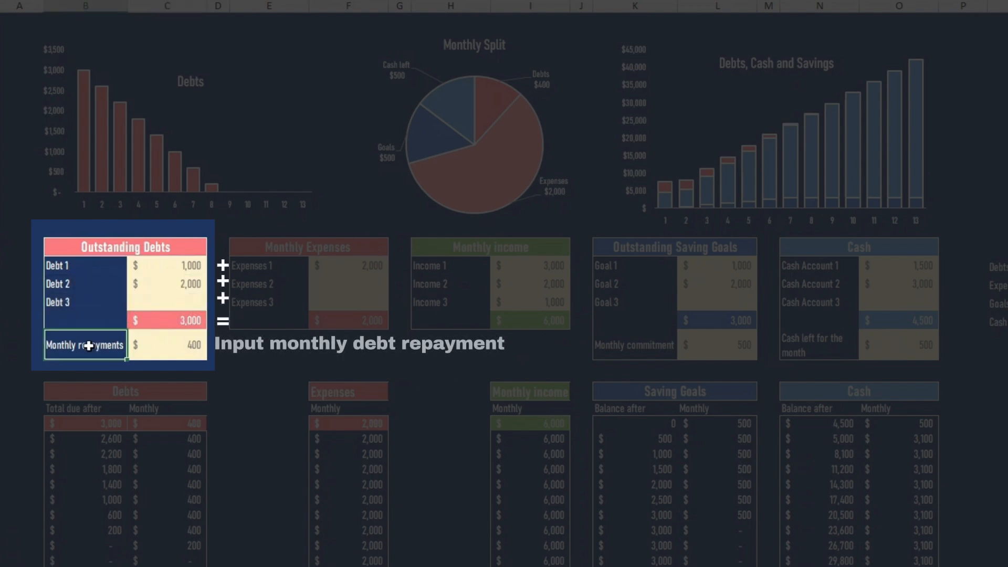
pyautogui.click(152, 346)
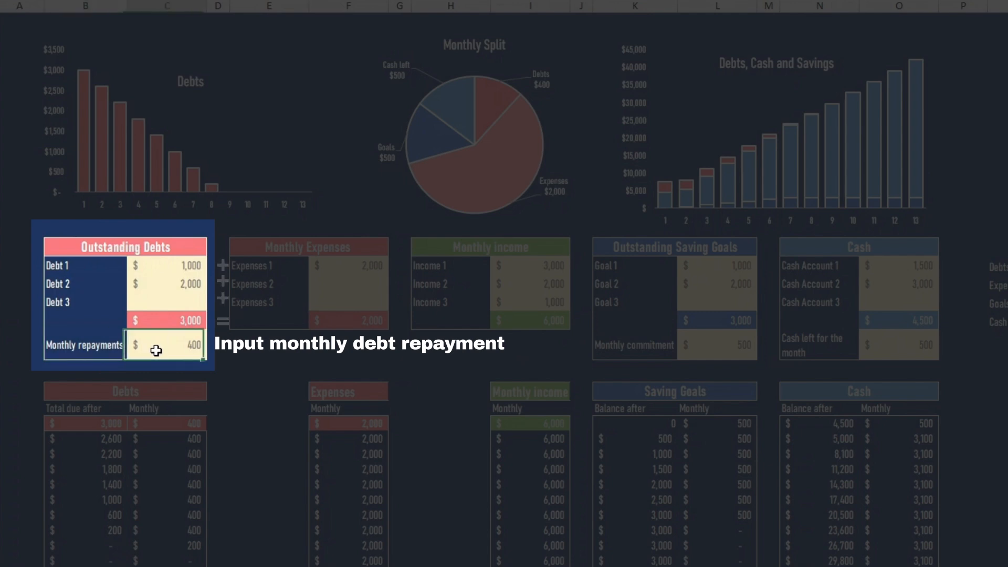
# Examine the entries and totals in the Monthly Expenses and Monthly income tables
pyautogui.click(294, 250)
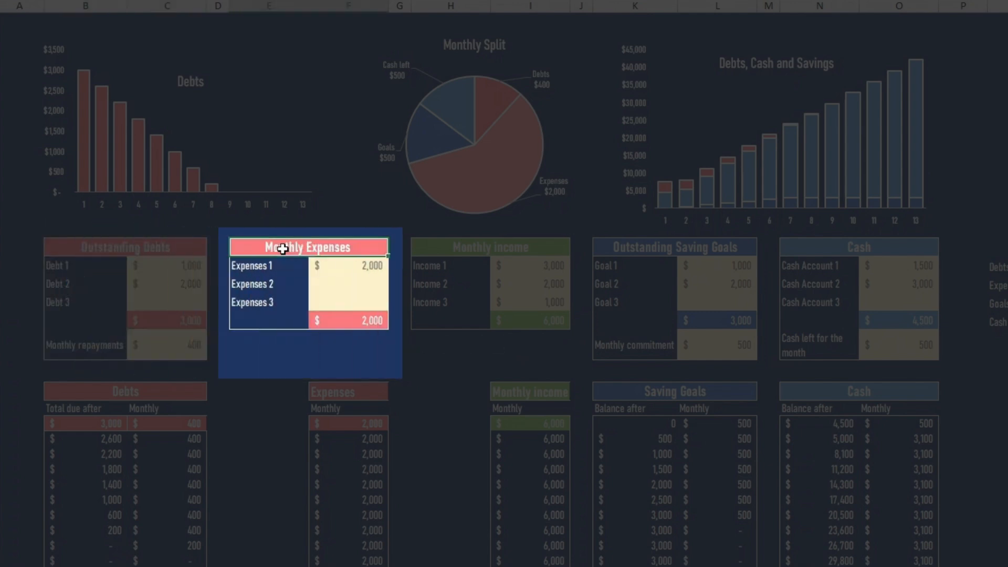
pyautogui.moveTo(277, 265); pyautogui.dragTo(271, 299)
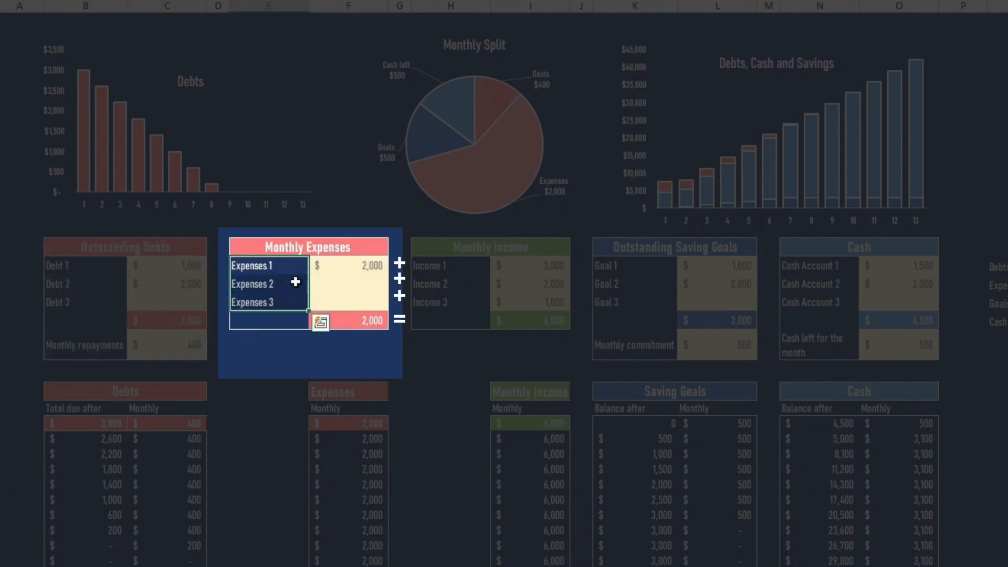
pyautogui.moveTo(347, 268); pyautogui.dragTo(353, 301)
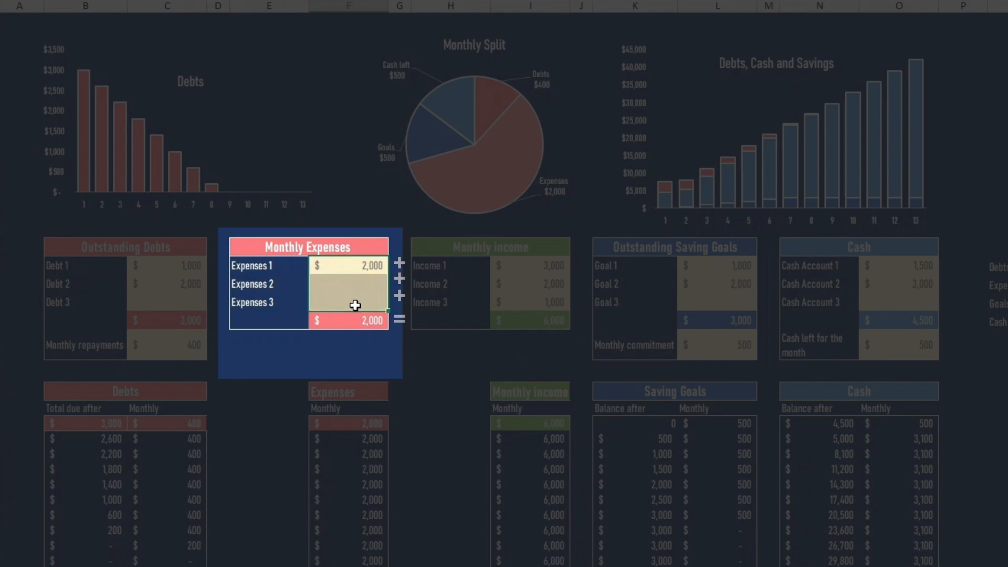
pyautogui.click(366, 323)
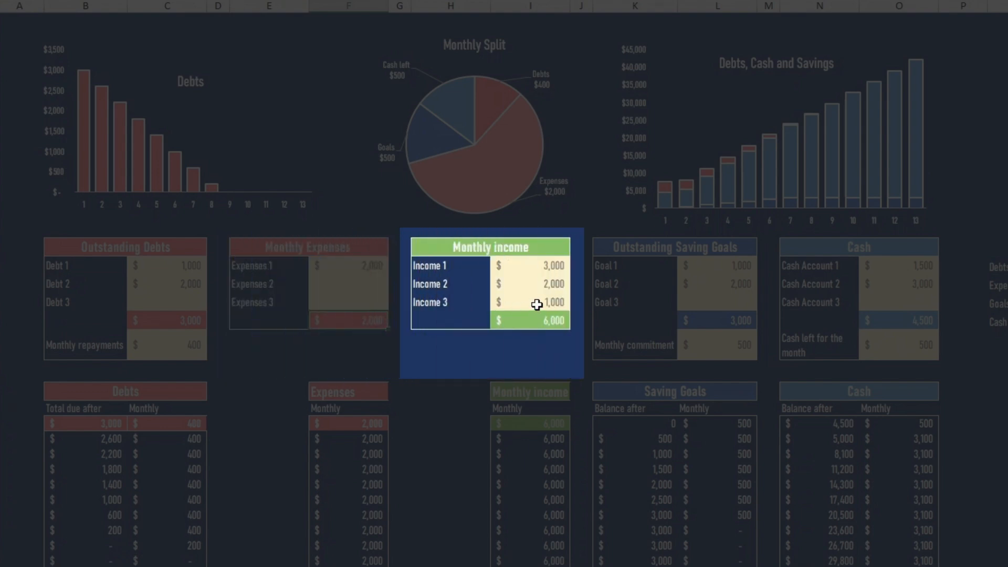
pyautogui.moveTo(551, 270); pyautogui.dragTo(558, 302)
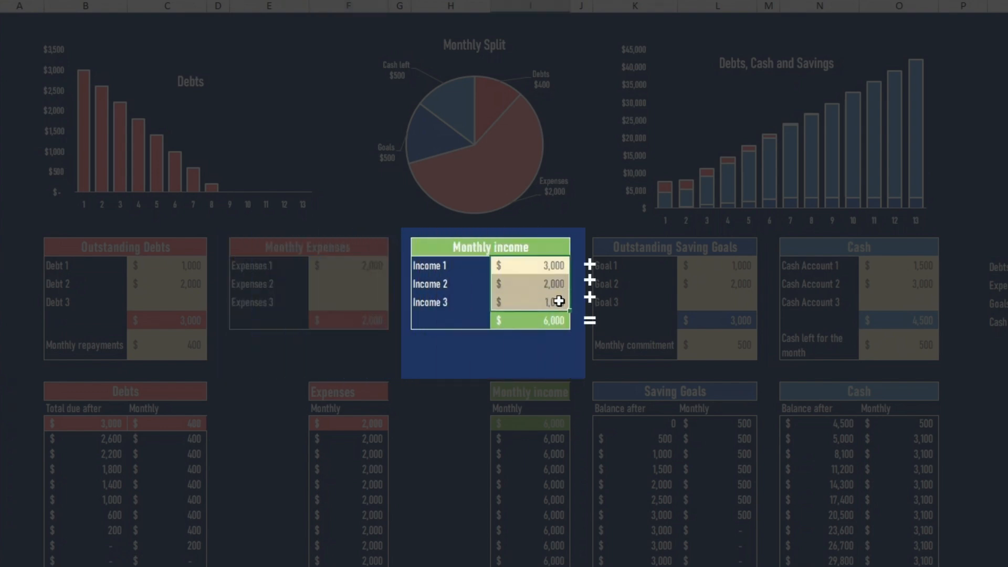
pyautogui.click(553, 322)
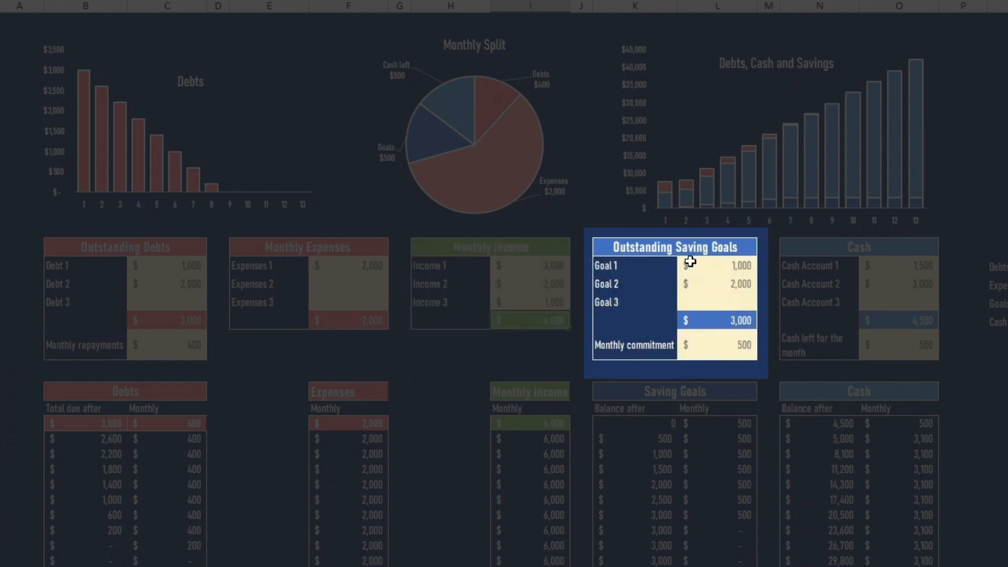
# Examine the Outstanding Saving Goals and Cash tables, including their totals, the monthly commitment and the cash left for the month
pyautogui.moveTo(696, 265); pyautogui.dragTo(707, 295)
pyautogui.click(709, 298)
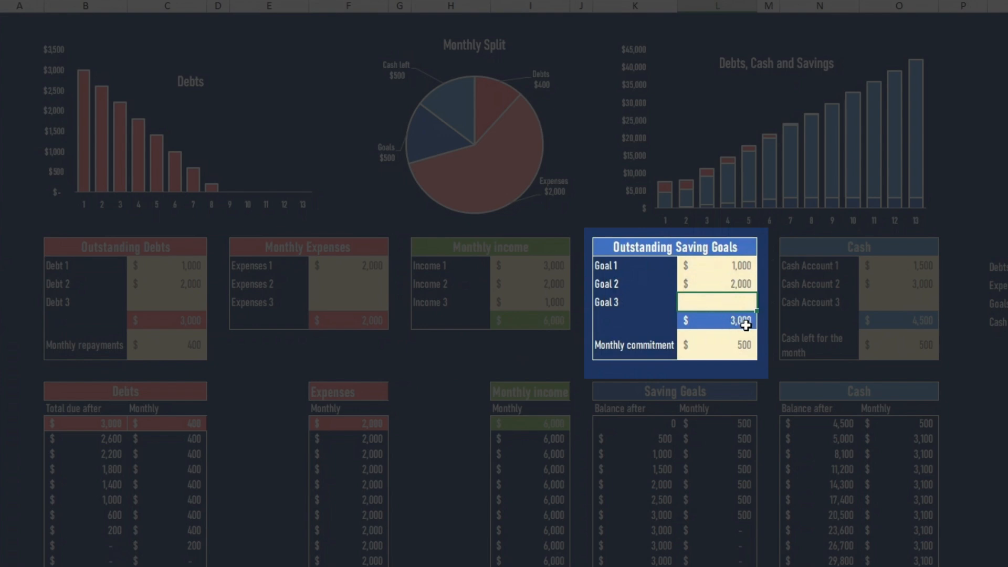
pyautogui.click(747, 322)
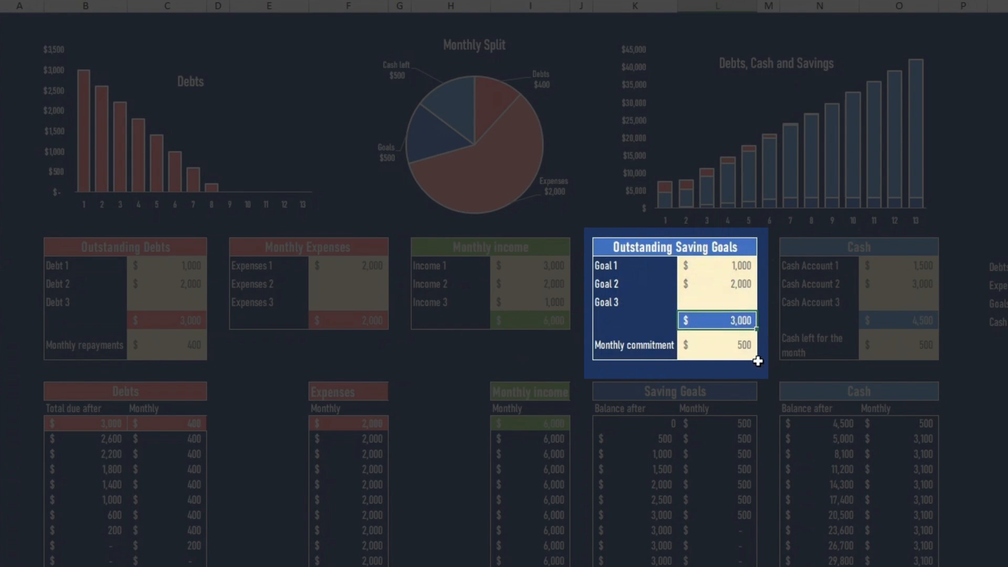
pyautogui.click(745, 353)
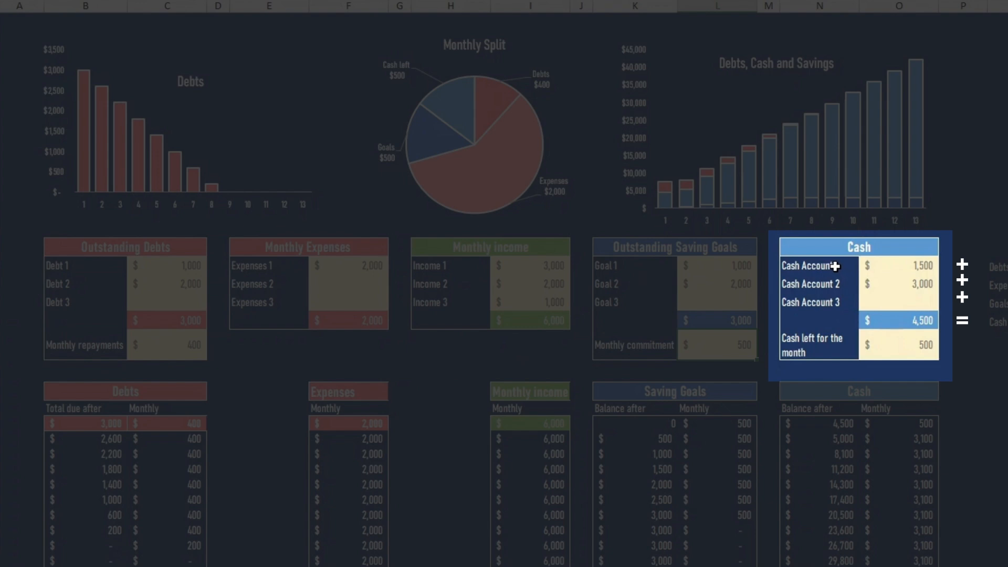
pyautogui.moveTo(835, 266); pyautogui.dragTo(833, 299)
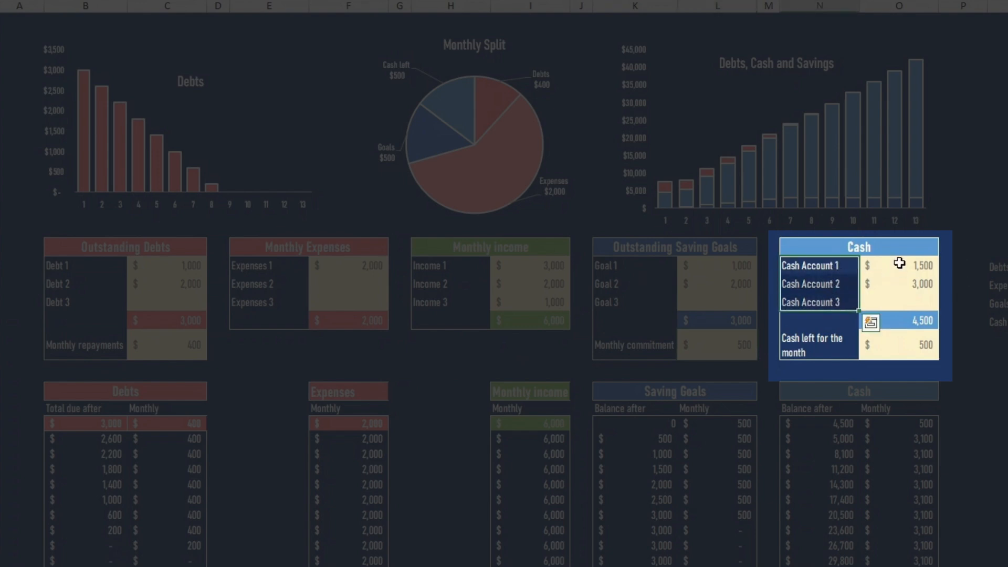
pyautogui.click(919, 321)
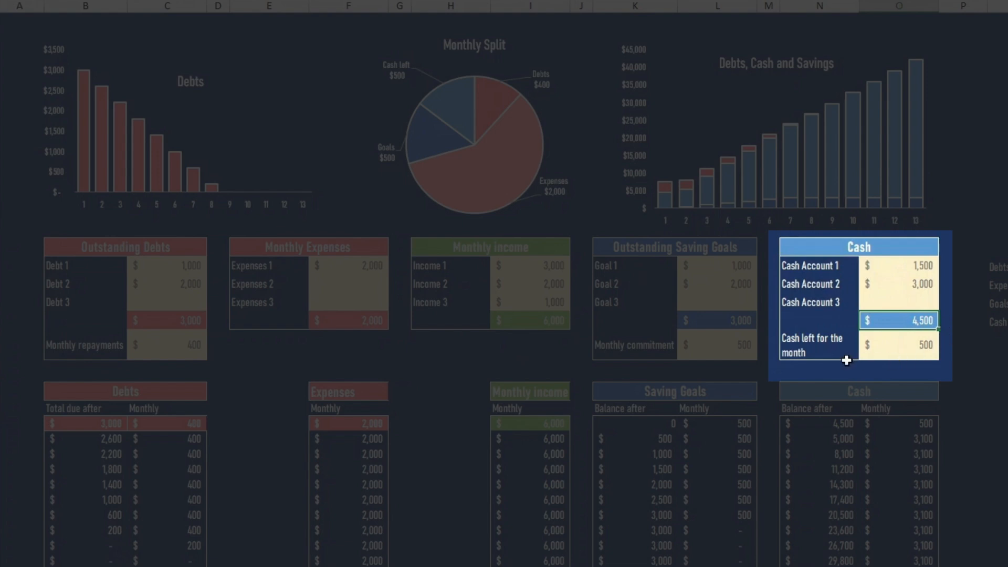
pyautogui.click(893, 348)
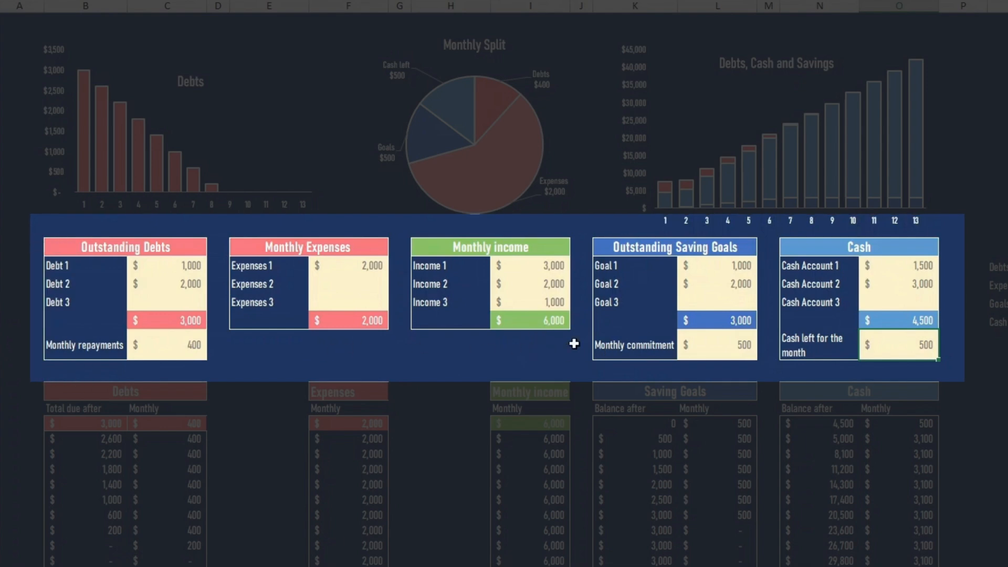
# Inspect the formula behind the cash left for the month and which table cells it refers to, leaving it unedited
pyautogui.doubleClick(912, 349)
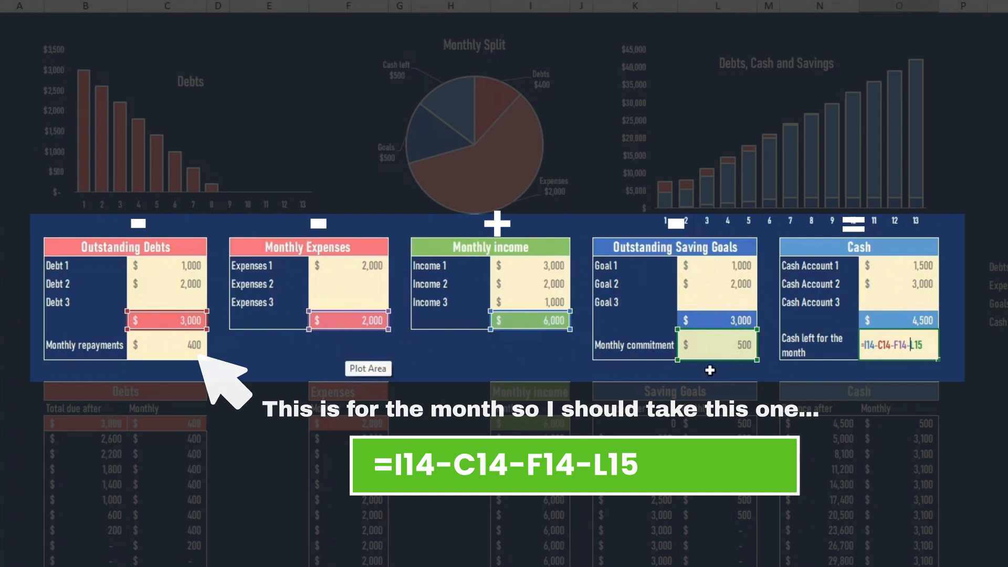
pyautogui.press('Return')
pyautogui.press('Up')
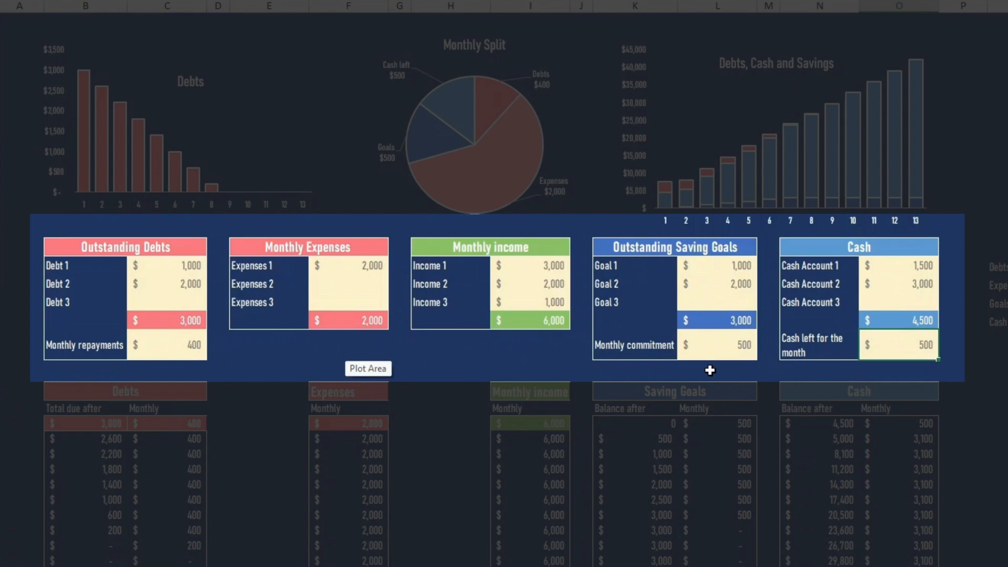
pyautogui.press('Left')
pyautogui.press('Left')
pyautogui.press('Left')
pyautogui.press('Left')
pyautogui.press('Left')
pyautogui.press('Left')
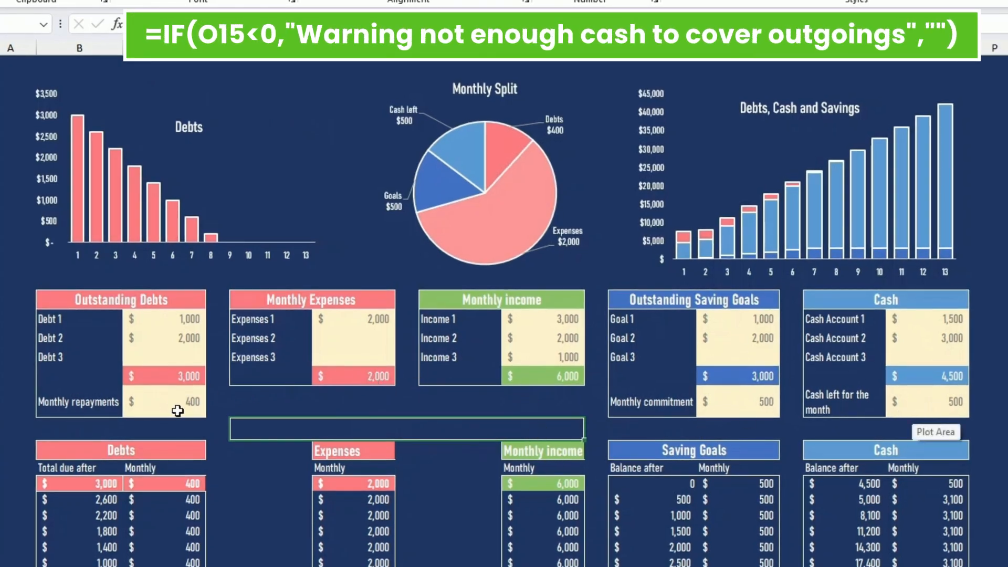
# Test the not-enough-cash warning by setting the saving goals' monthly commitment to 1000 and raising it to 1500
pyautogui.click(704, 404)
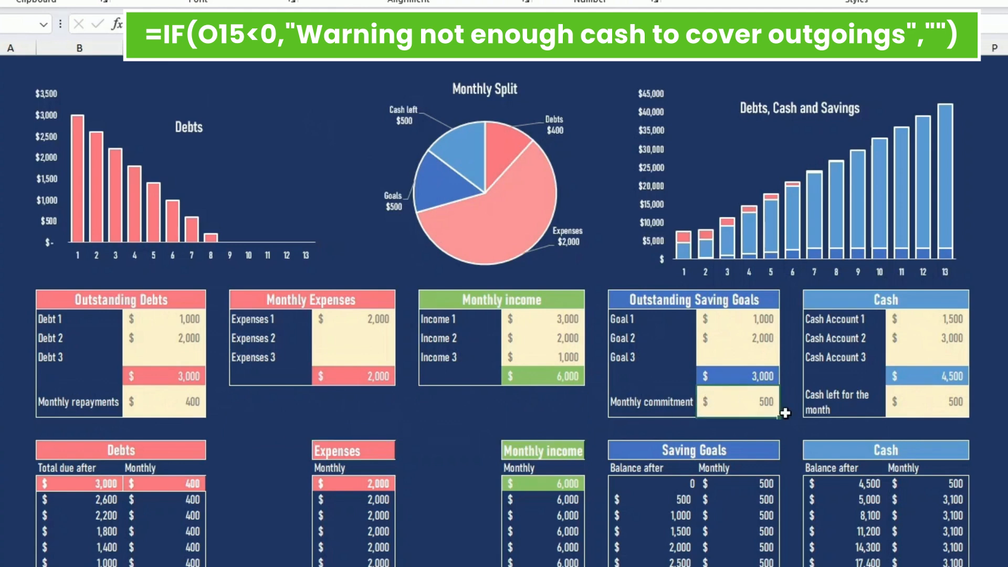
pyautogui.write('1000')
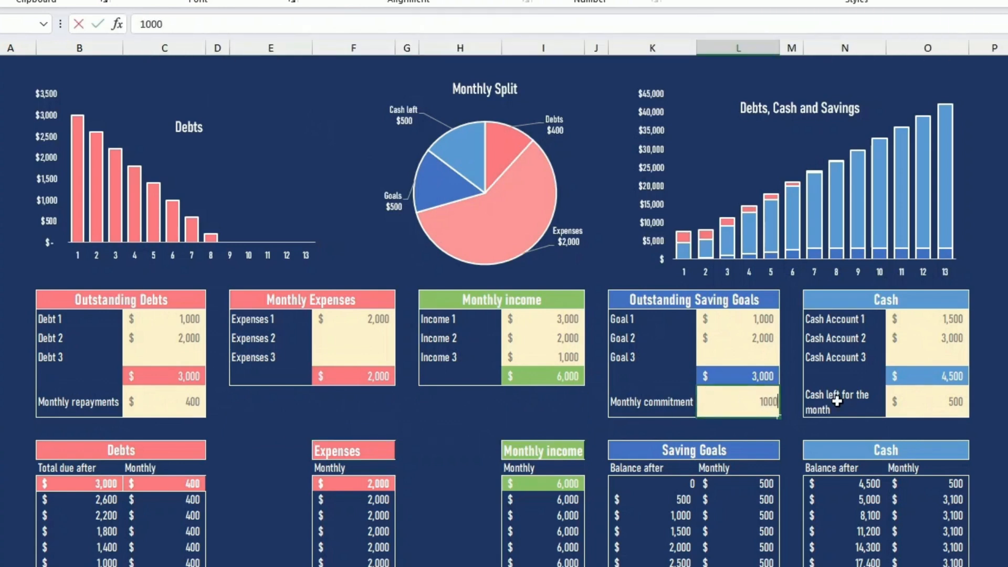
pyautogui.press('Return')
pyautogui.click(724, 400)
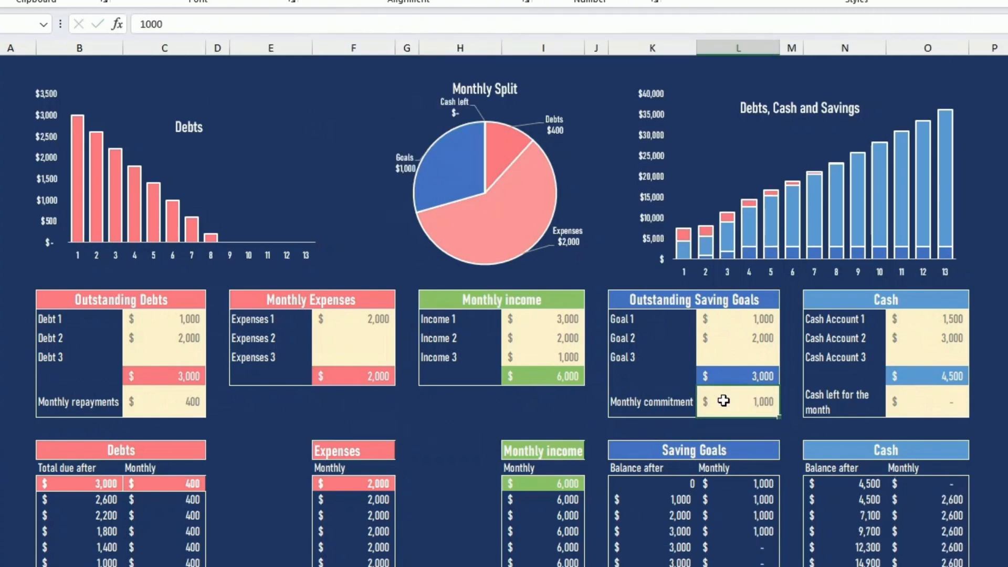
pyautogui.write('15')
pyautogui.press('Return')
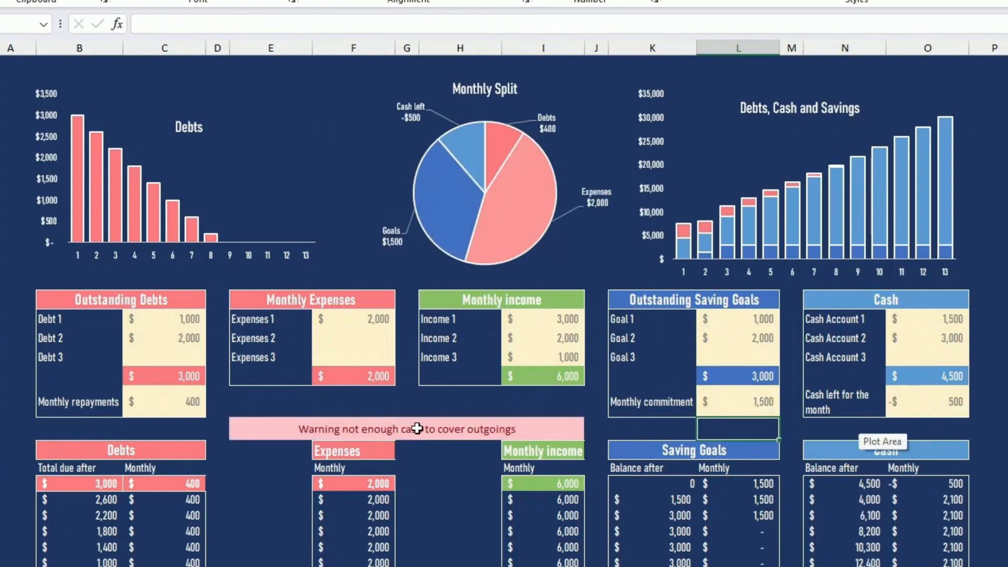
# Lower the saving goals' monthly commitment to 1000 and return it to 500
pyautogui.click(714, 404)
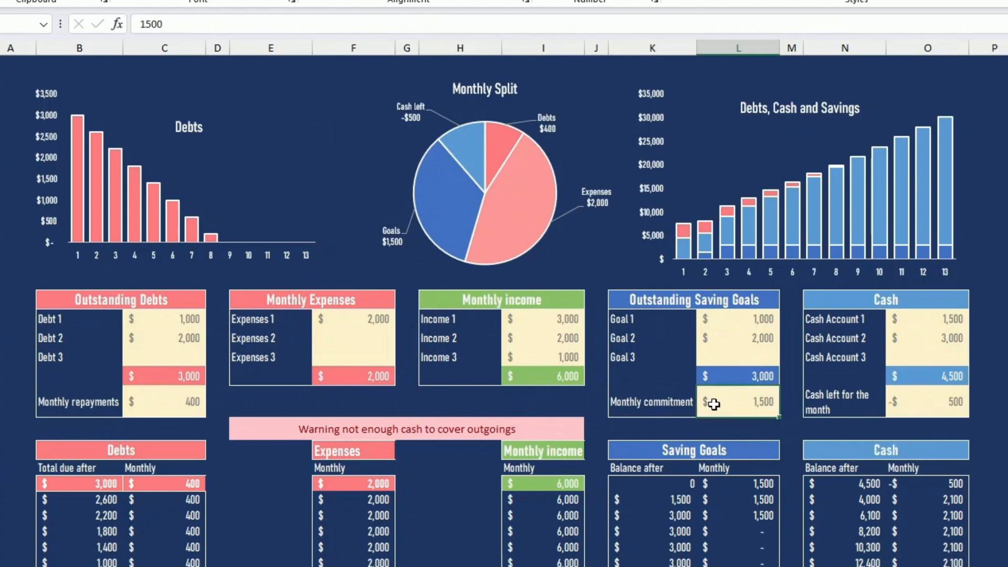
pyautogui.write('1,')
pyautogui.write('000')
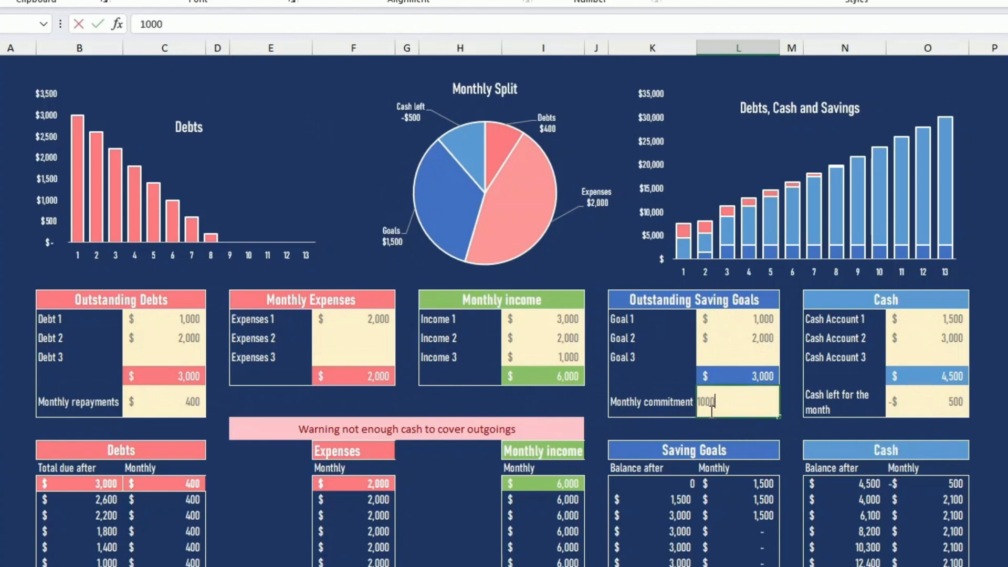
pyautogui.press('Return')
pyautogui.click(712, 411)
pyautogui.write('500')
pyautogui.press('Return')
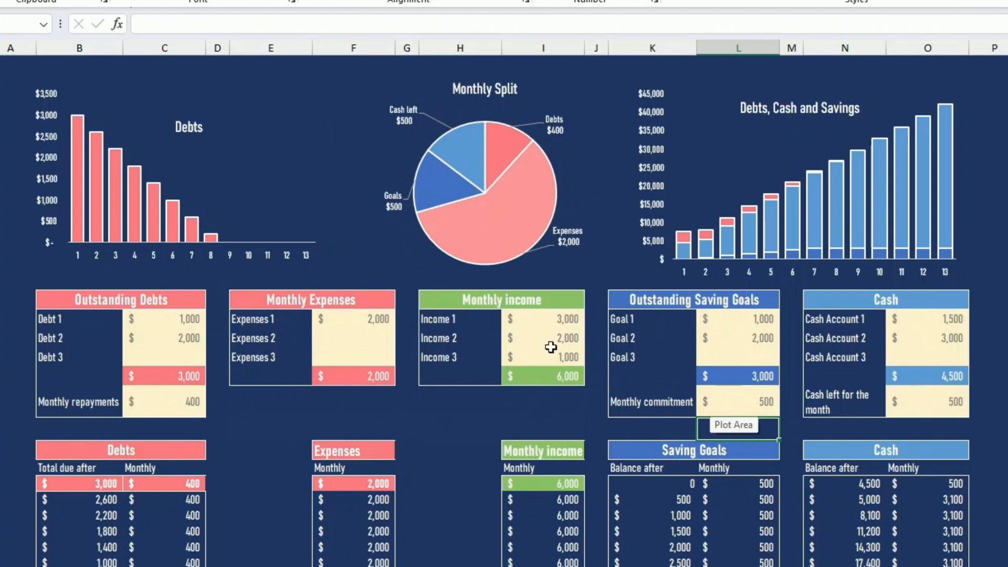
# Examine the Debts projection formulas for the total due, the monthly payments and the final partial payment
pyautogui.scroll(-3, 551, 347)
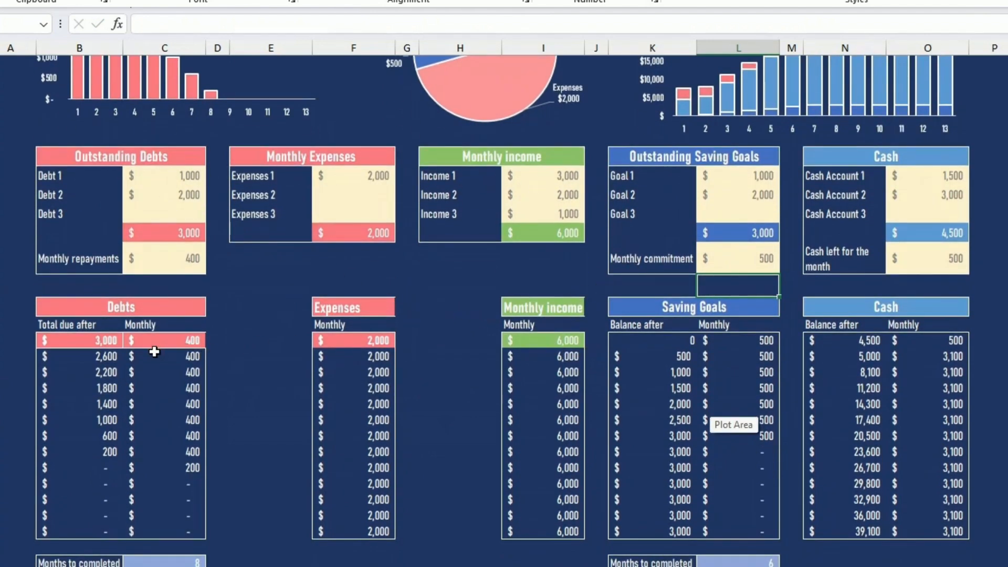
pyautogui.click(109, 342)
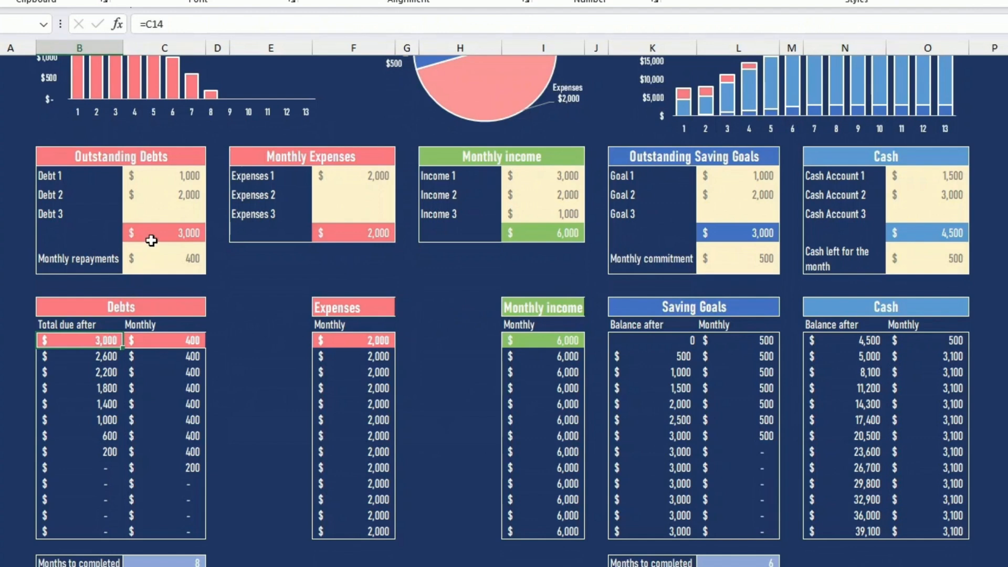
pyautogui.click(162, 342)
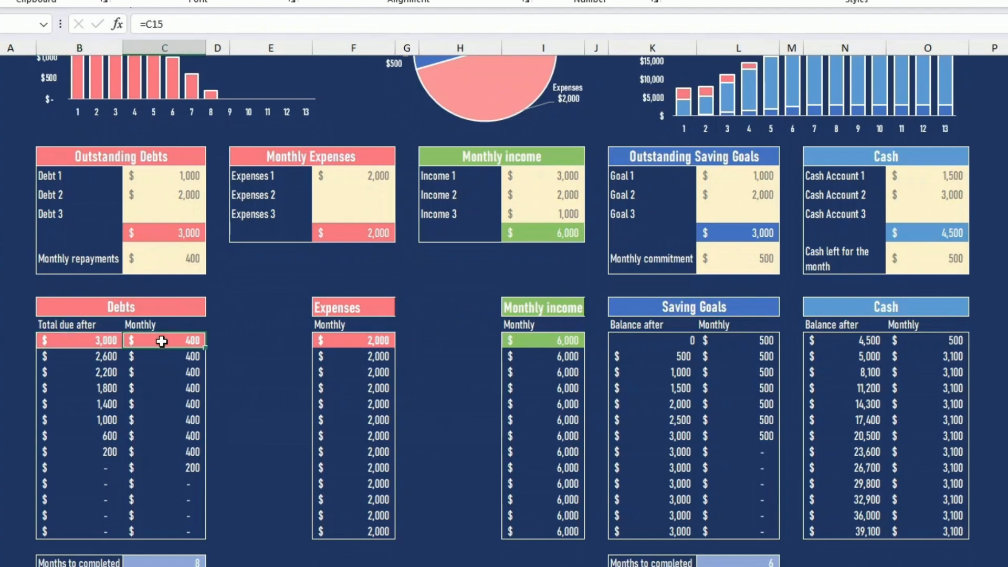
pyautogui.click(107, 359)
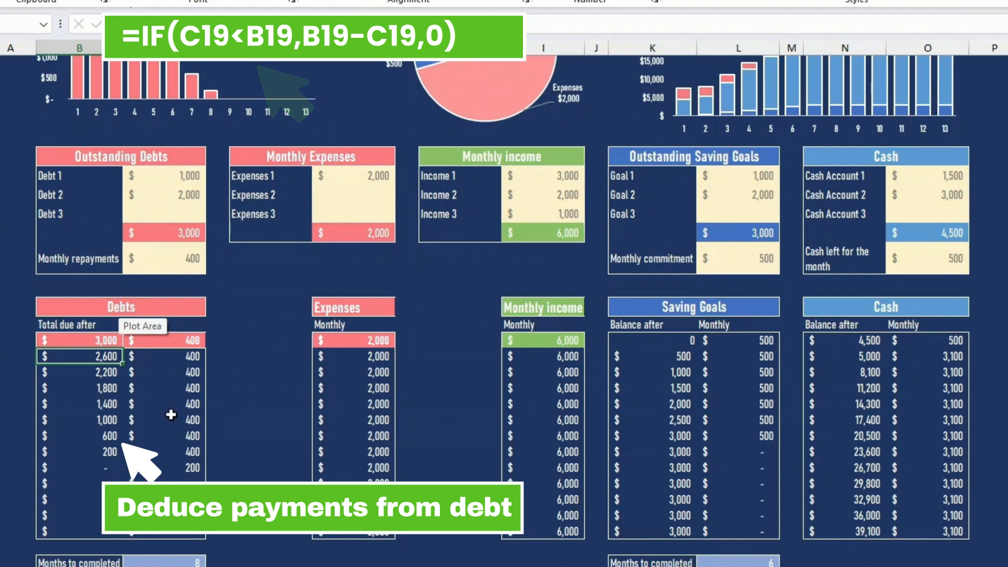
pyautogui.click(173, 468)
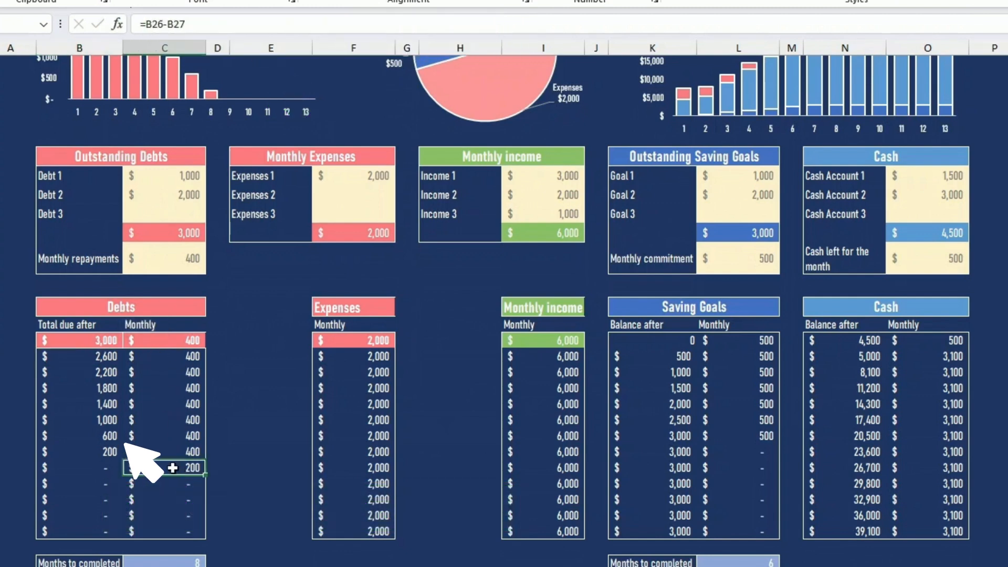
pyautogui.moveTo(107, 357); pyautogui.dragTo(109, 533)
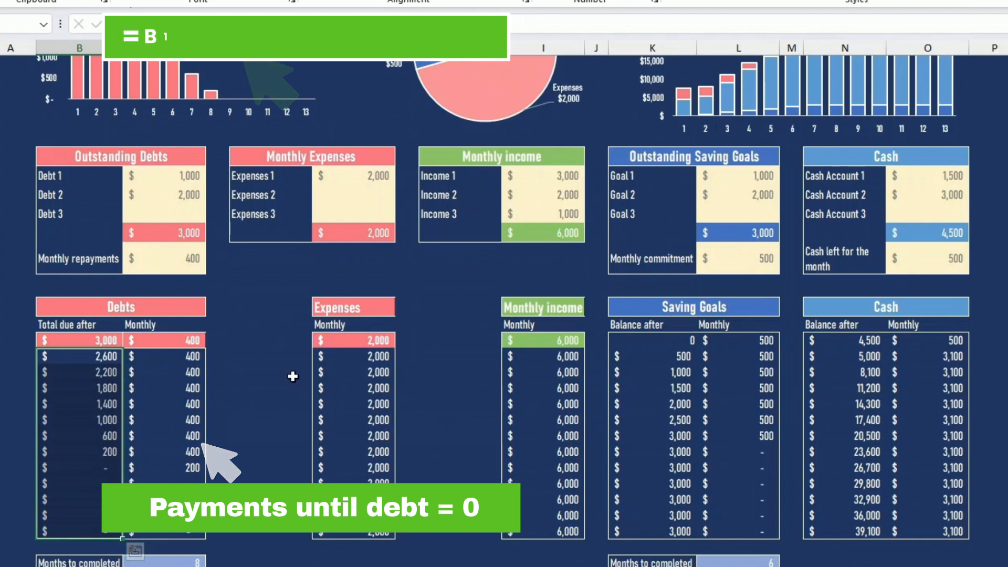
# Examine the Expenses projection's link to the monthly total and the Saving Goals projection's first two balance cells
pyautogui.moveTo(360, 341); pyautogui.dragTo(373, 527)
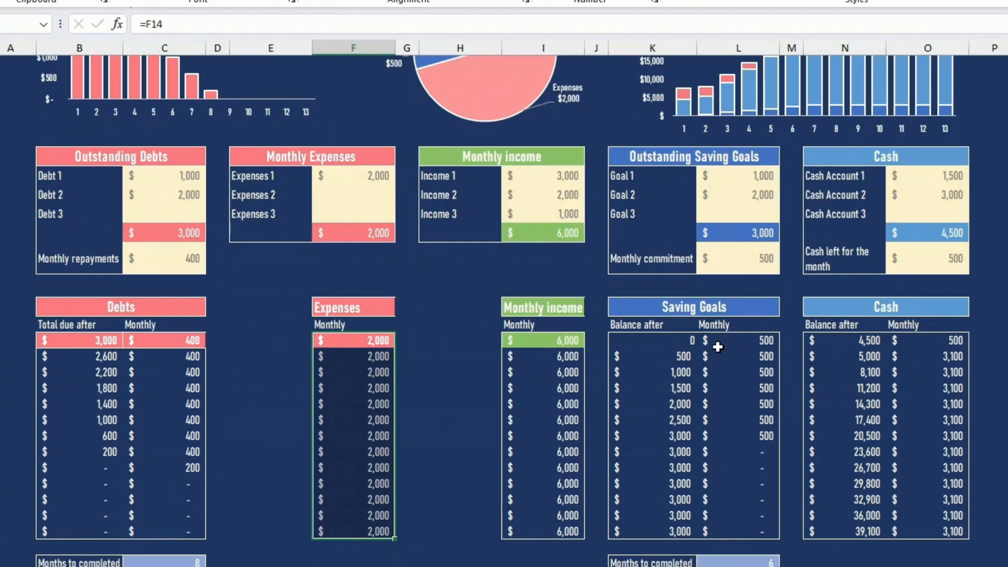
pyautogui.click(677, 341)
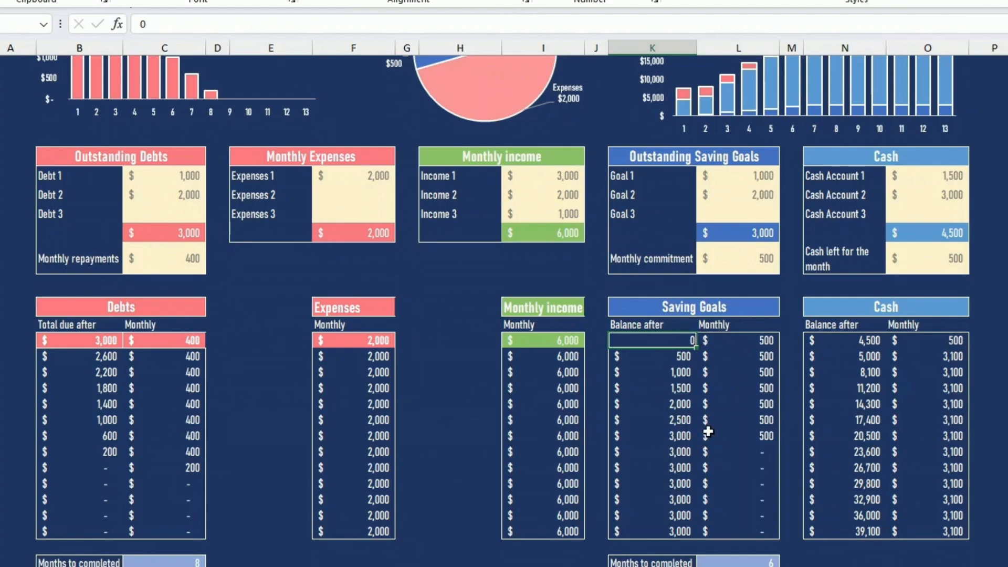
pyautogui.click(683, 357)
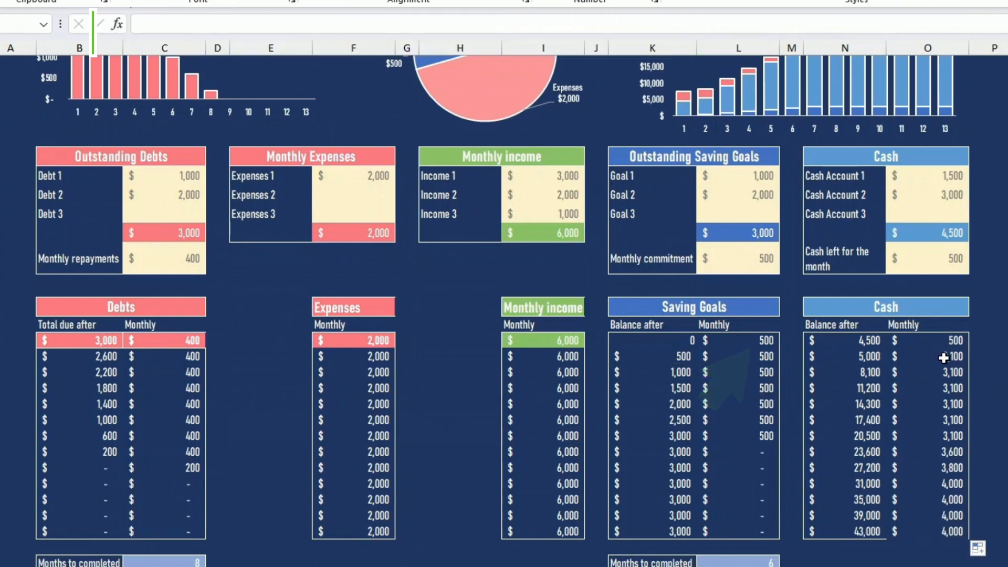
# Inspect the monthly cash formula in the Cash projection, from its second row down to the last
pyautogui.click(944, 357)
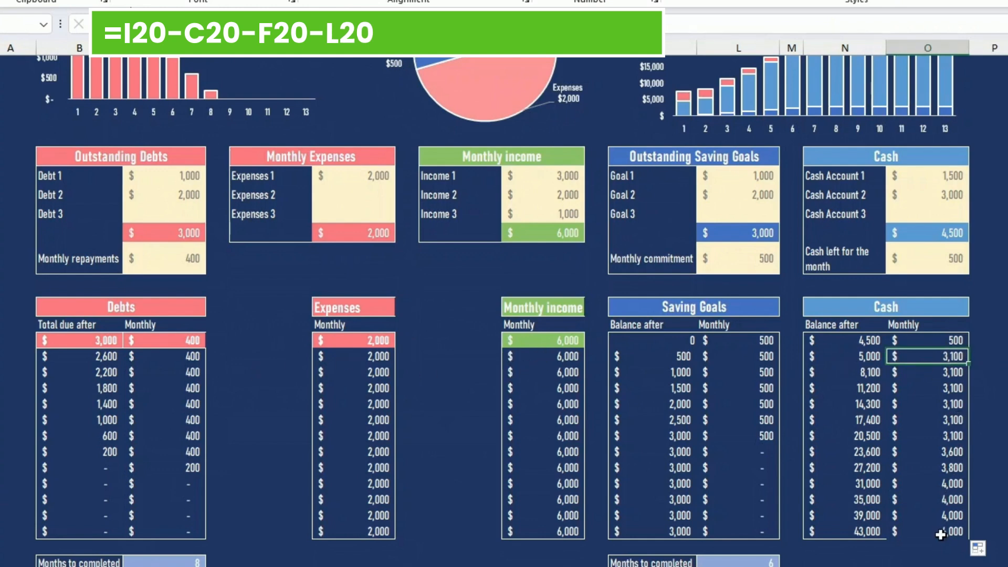
pyautogui.click(941, 533)
pyautogui.click(918, 562)
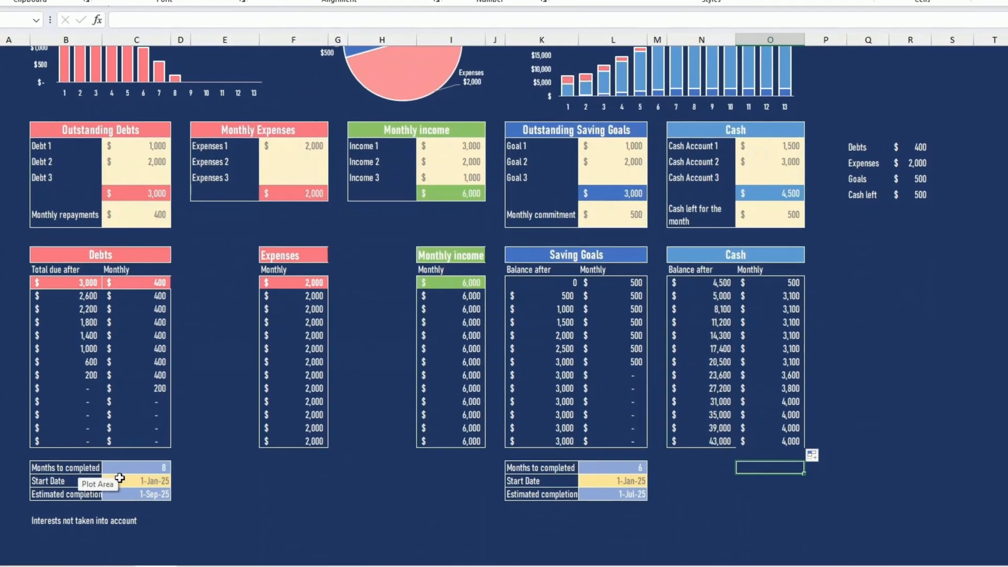
# Examine the debts' start date, the formulas for months to completion and estimated completion, and the note on interests
pyautogui.click(108, 484)
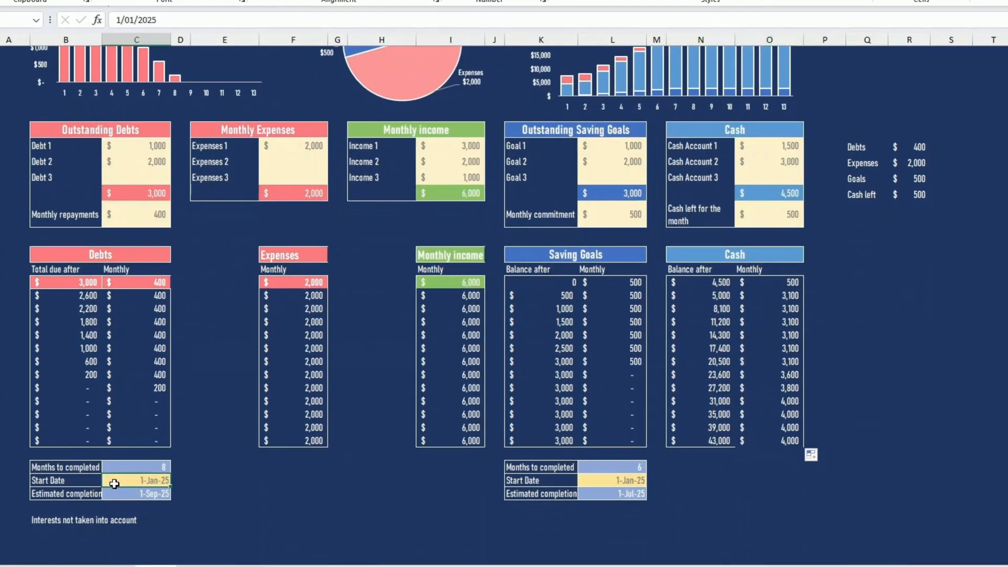
pyautogui.scroll(1, 217, 401)
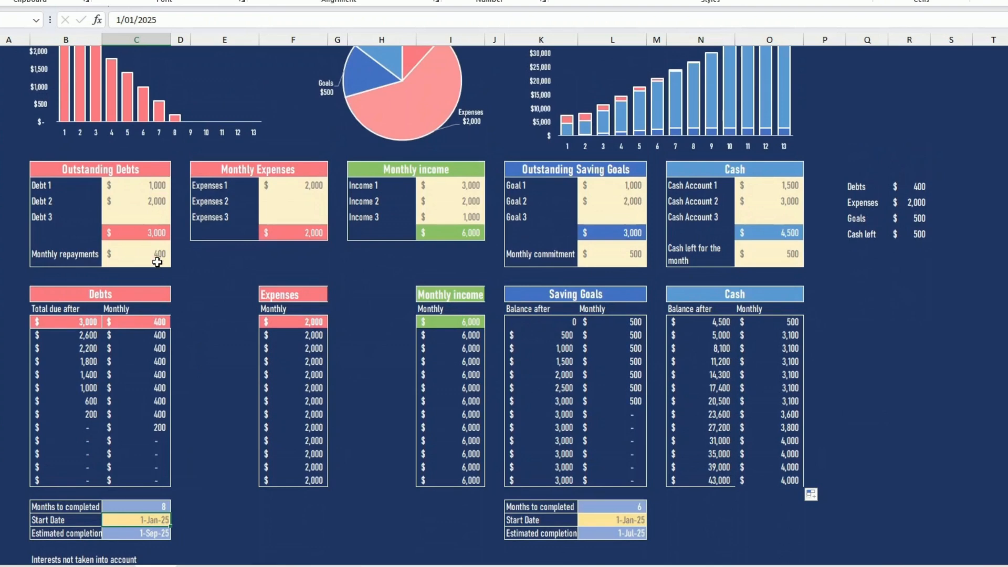
pyautogui.scroll(-2, 224, 407)
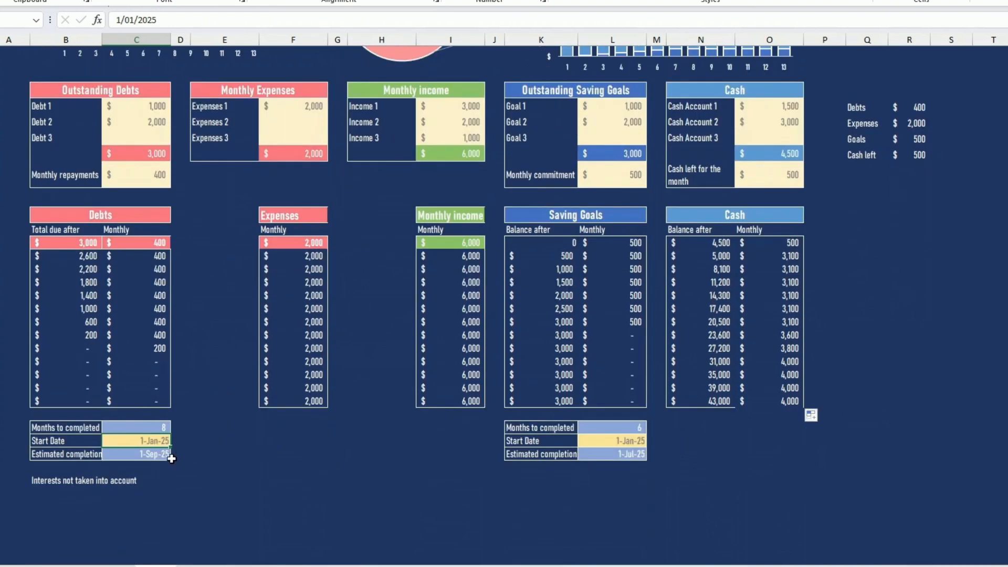
pyautogui.click(161, 428)
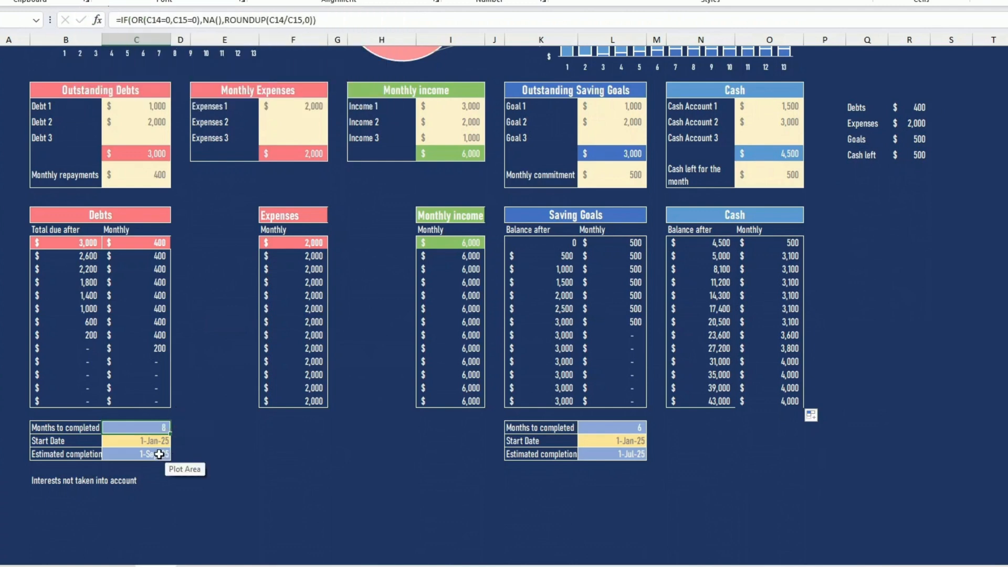
pyautogui.click(156, 454)
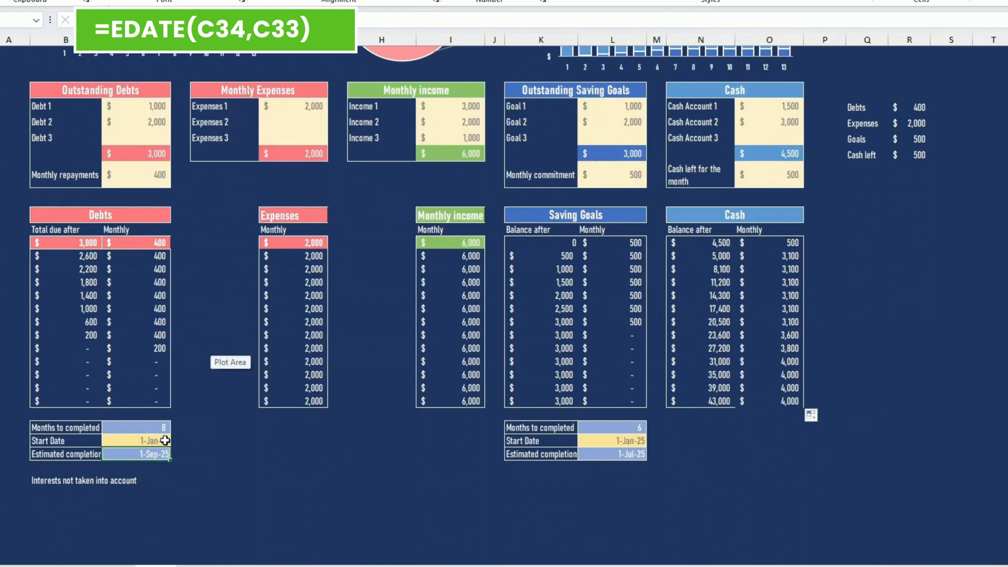
pyautogui.click(63, 481)
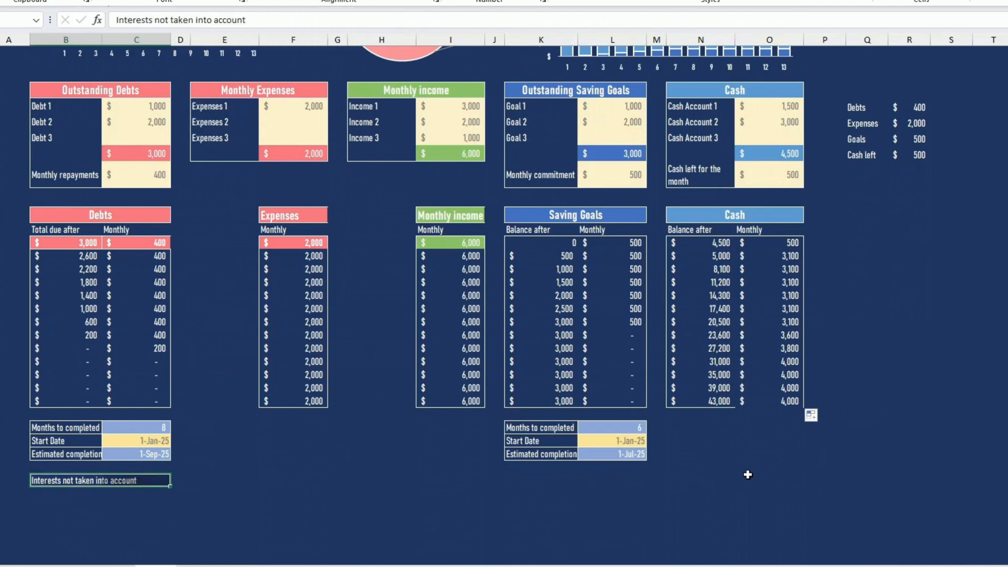
pyautogui.click(749, 478)
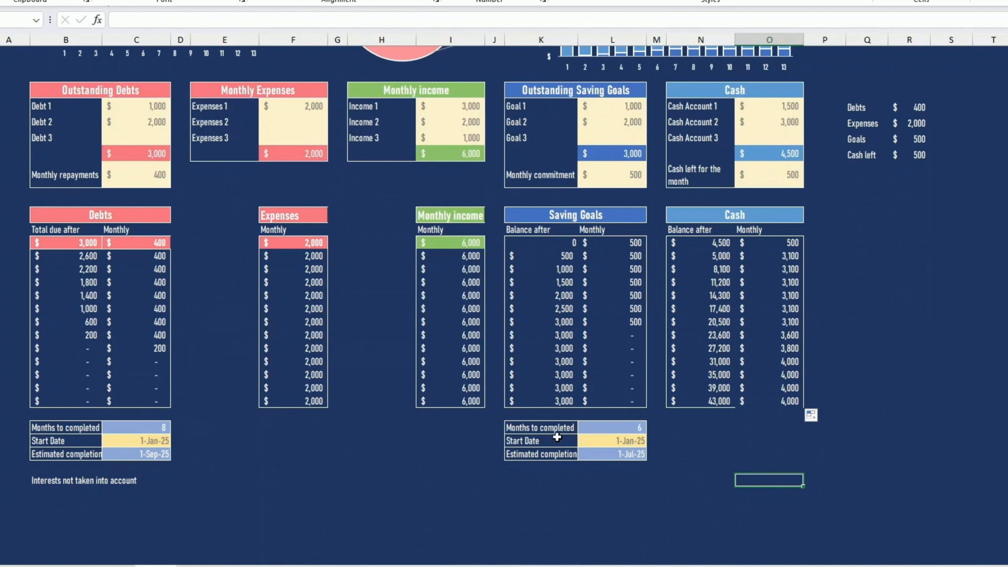
# Inspect the saving goals' formulas for months to completion and estimated completion date
pyautogui.click(599, 428)
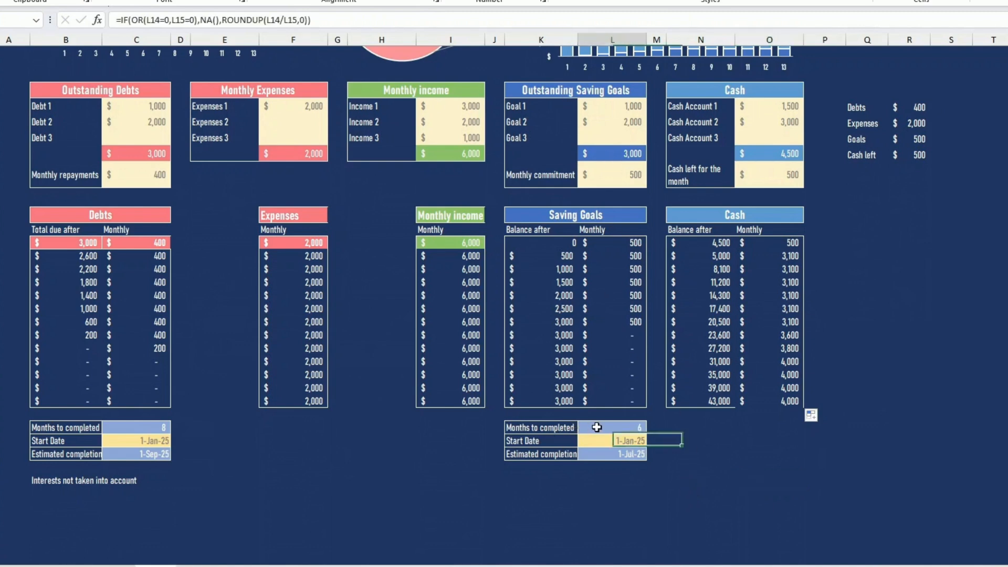
pyautogui.click(617, 454)
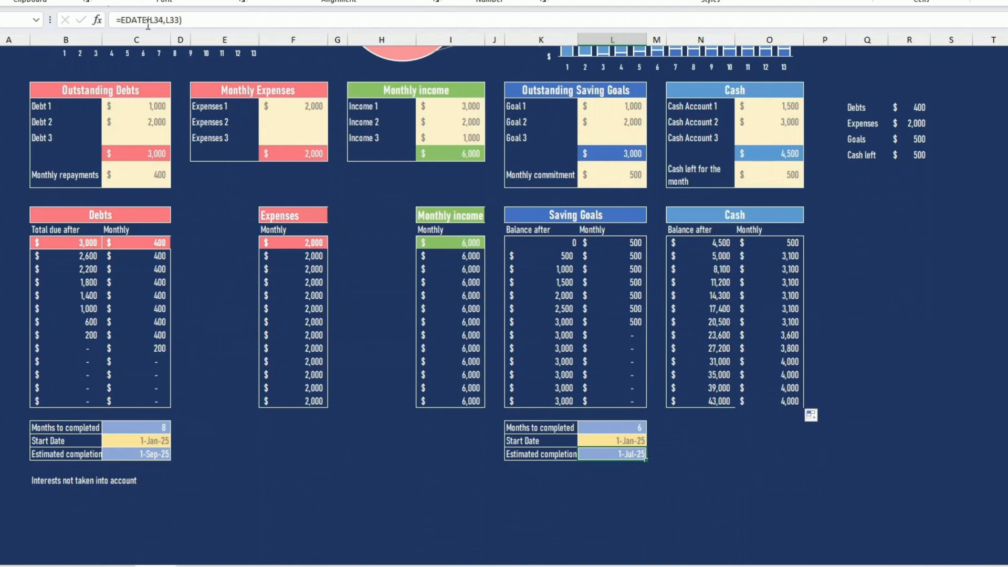
pyautogui.scroll(4, 631, 404)
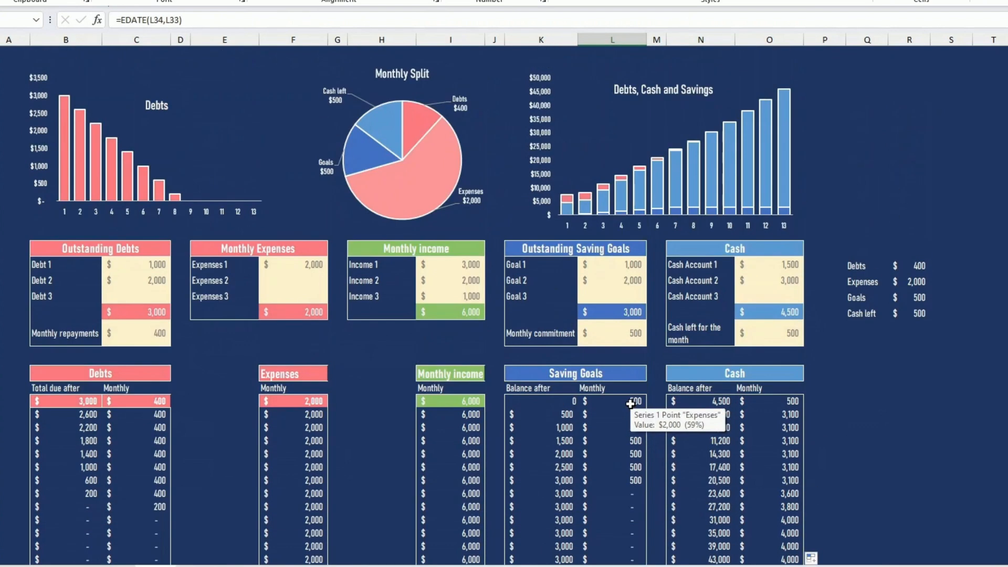
pyautogui.click(621, 392)
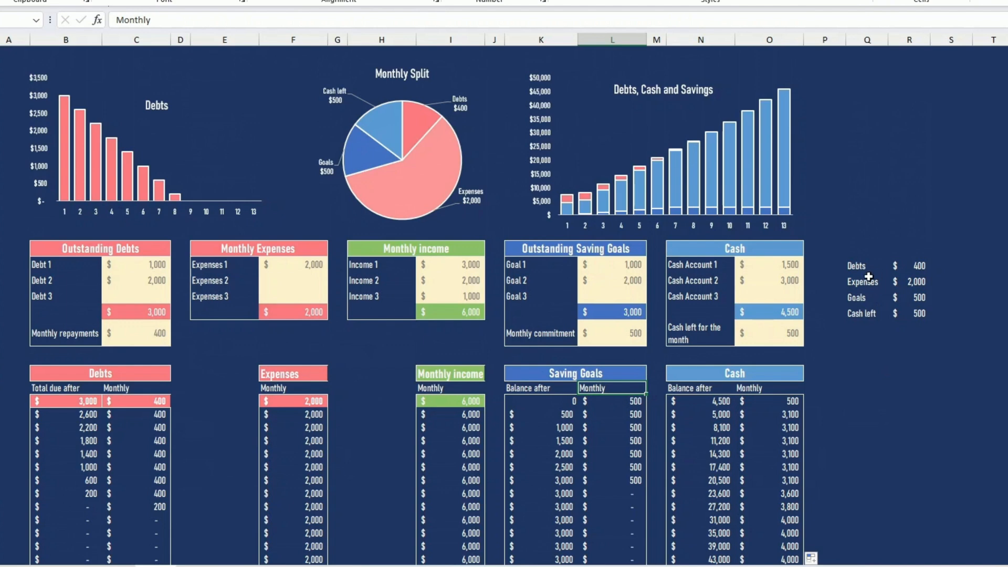
# Examine the helper table of debts, expenses, goals and cash left beside the Cash table, including its cell references
pyautogui.moveTo(858, 264); pyautogui.dragTo(867, 314)
pyautogui.moveTo(908, 266); pyautogui.dragTo(914, 313)
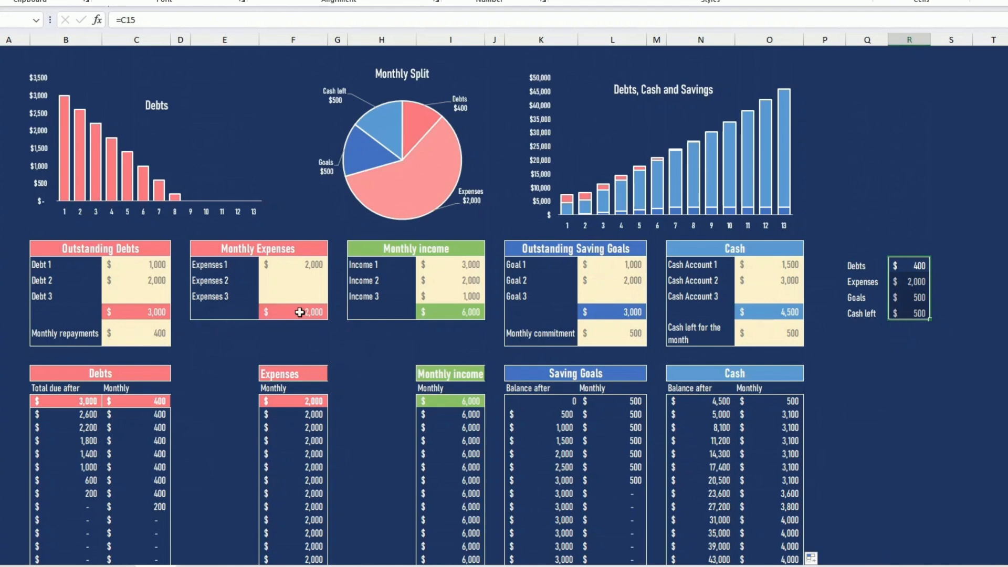
pyautogui.click(866, 359)
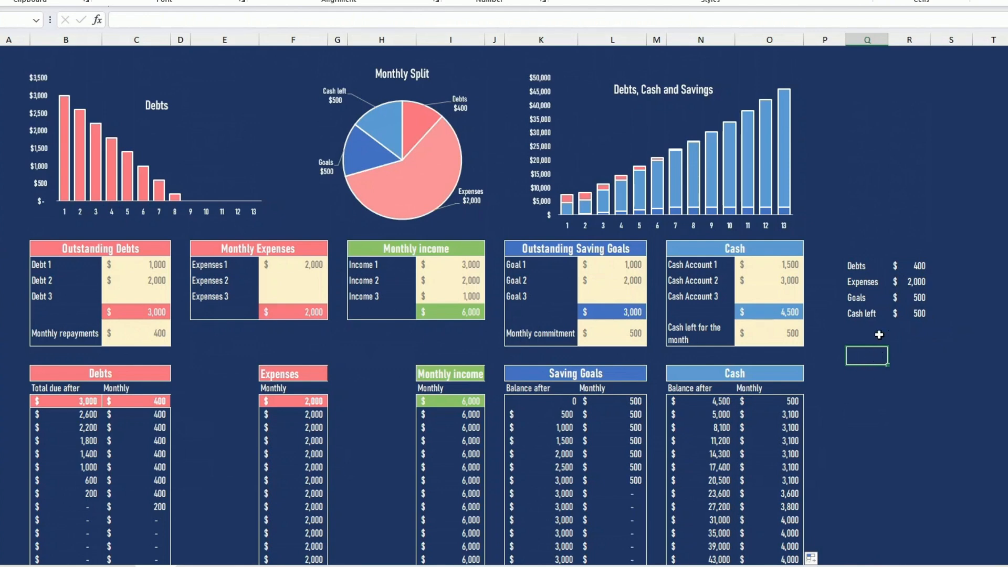
pyautogui.moveTo(862, 264); pyautogui.dragTo(929, 314)
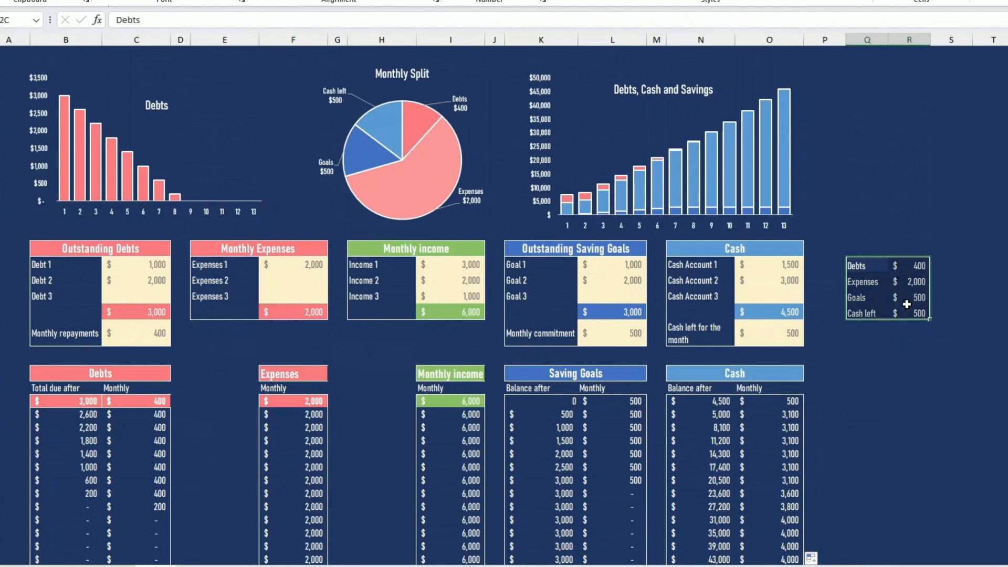
# Inspect the Monthly Split pie chart's series and the helper table ranges that supply its labels and values
pyautogui.moveTo(453, 176)
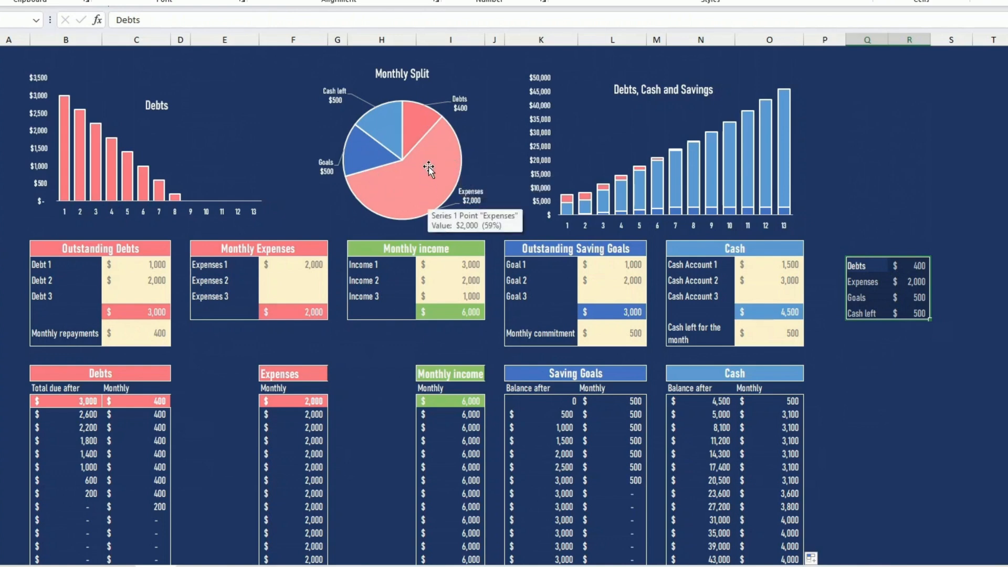
pyautogui.rightClick(429, 166)
pyautogui.press('Escape')
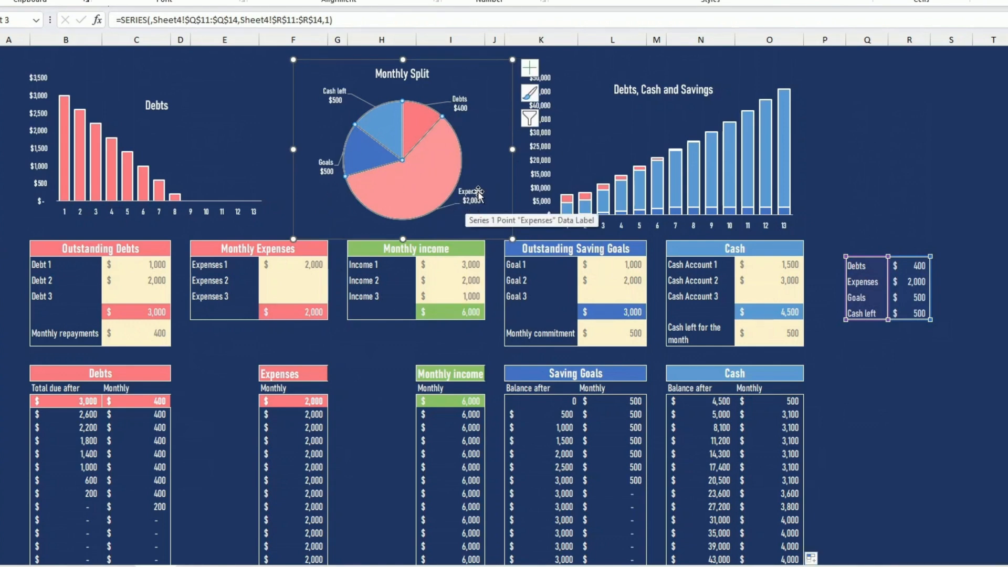
pyautogui.moveTo(861, 266); pyautogui.dragTo(863, 306)
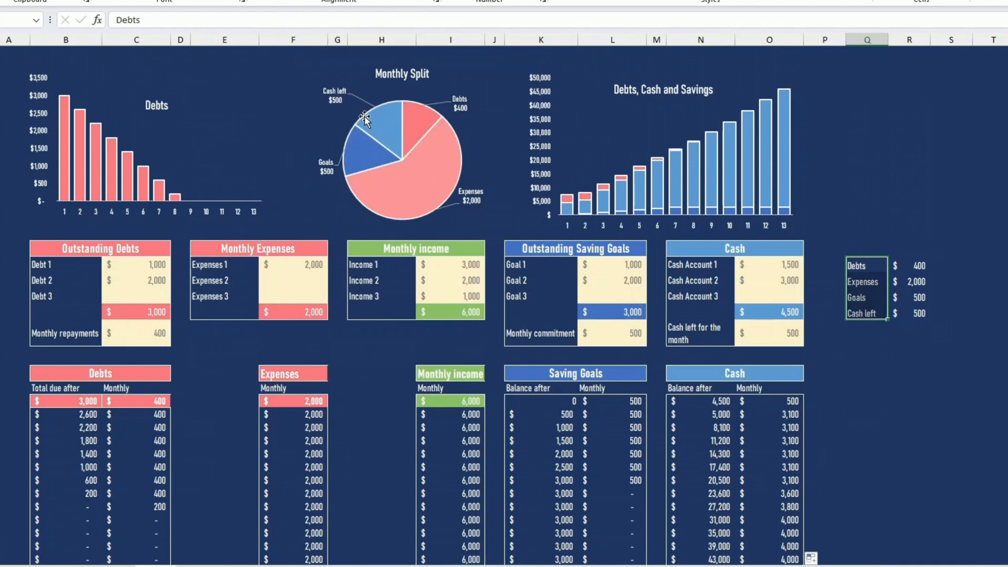
pyautogui.moveTo(387, 216)
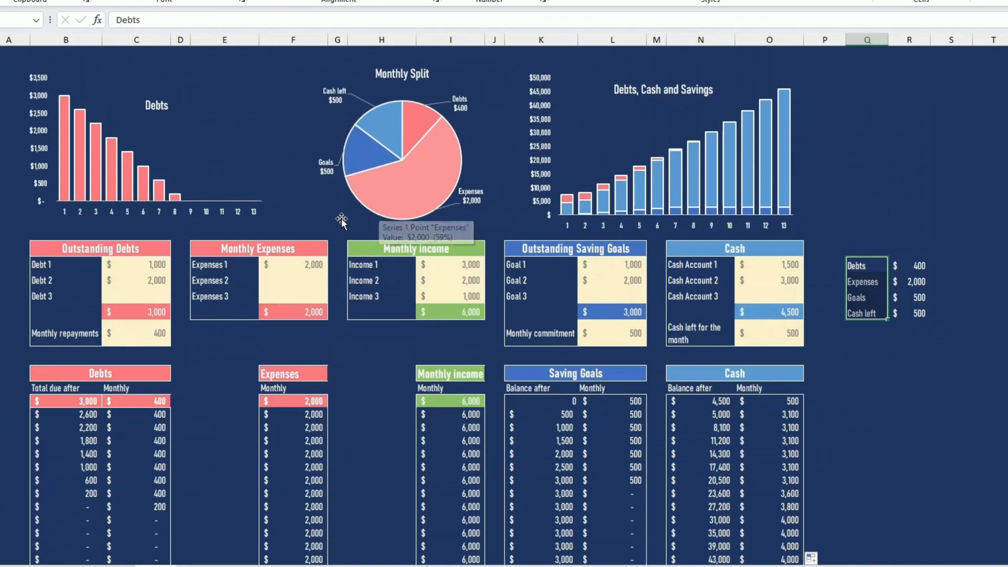
# Preview a 2-D clustered column chart of the Debts projection's total due values without inserting it
pyautogui.click(262, 213)
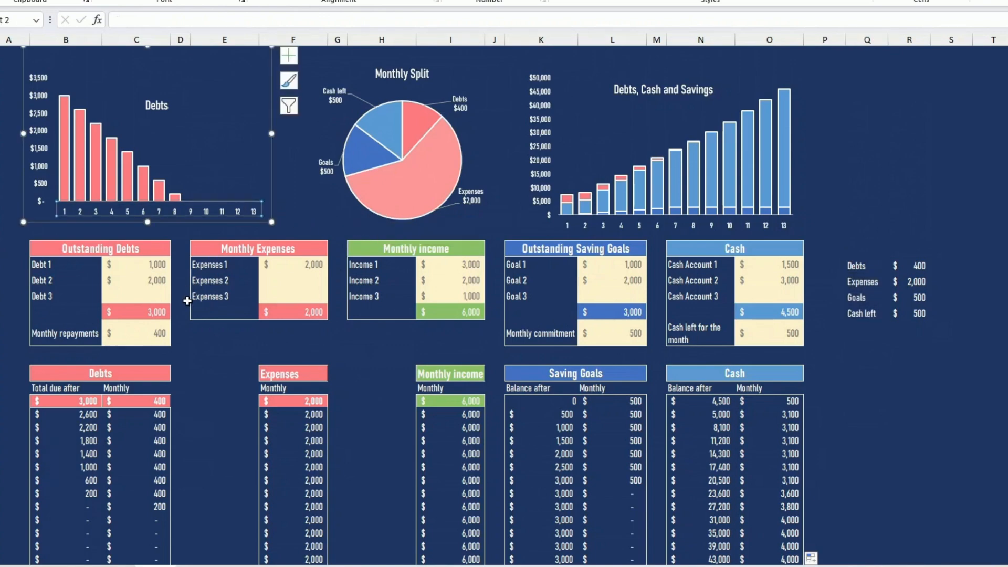
pyautogui.scroll(-2, 187, 301)
pyautogui.moveTo(96, 321); pyautogui.dragTo(92, 479)
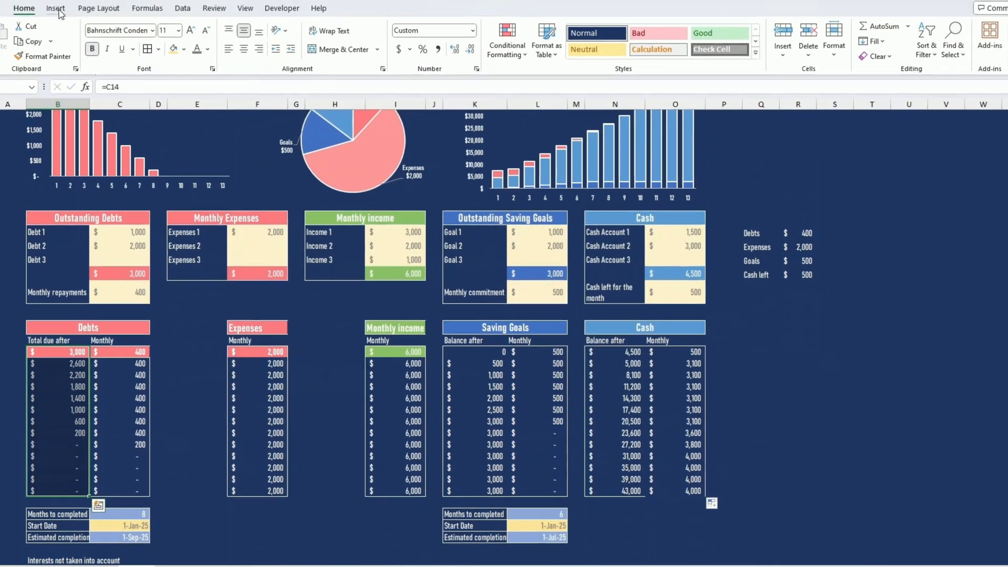
pyautogui.click(54, 9)
pyautogui.click(353, 27)
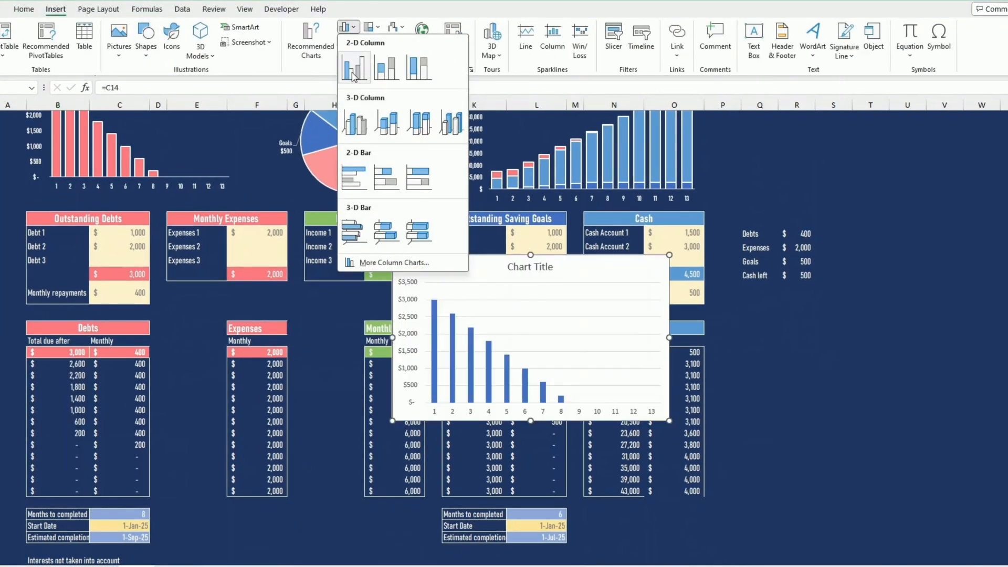
pyautogui.click(246, 192)
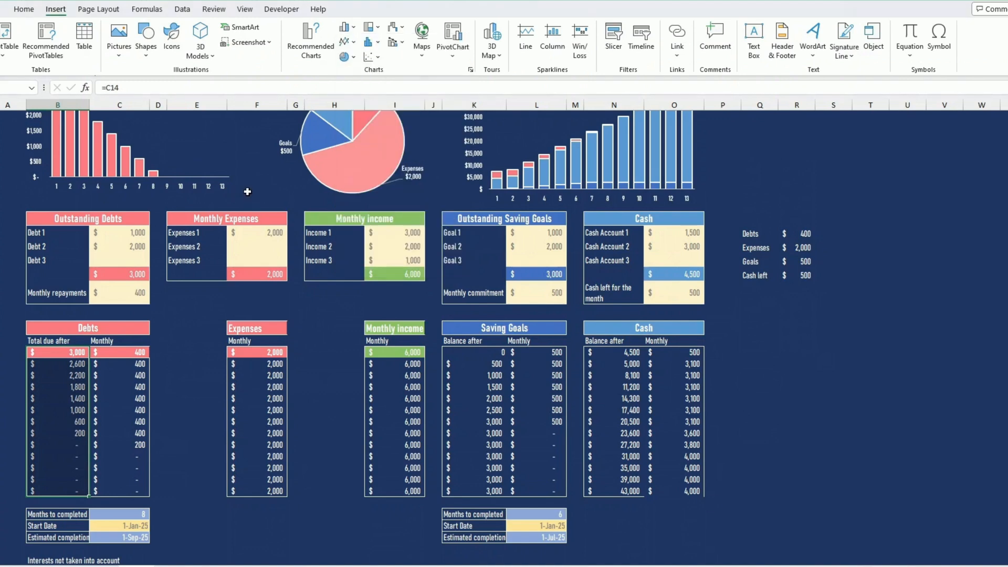
# View the shape fill colour options for the Debts chart's plot area without applying one
pyautogui.scroll(2, 247, 191)
pyautogui.click(213, 202)
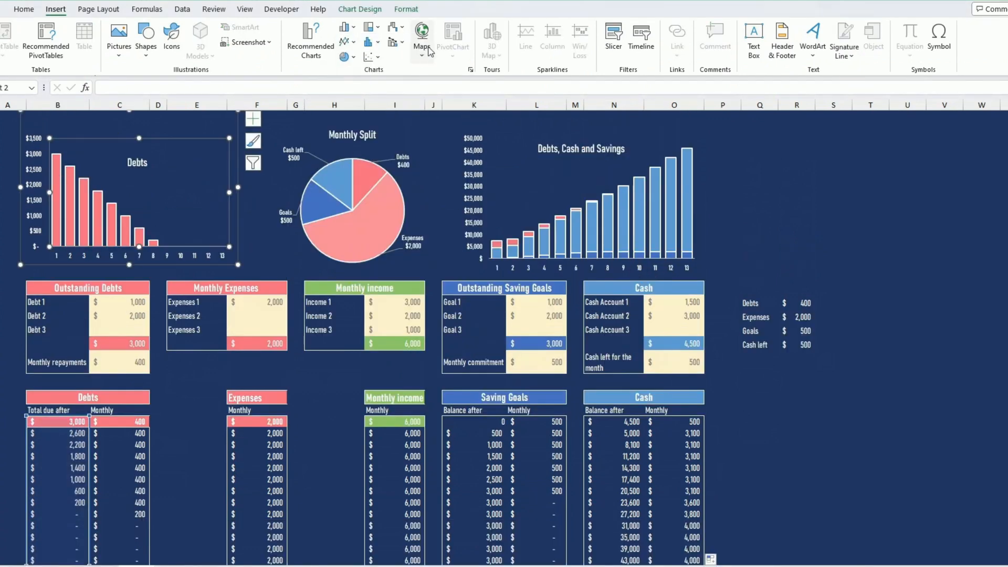
pyautogui.click(406, 9)
pyautogui.click(450, 27)
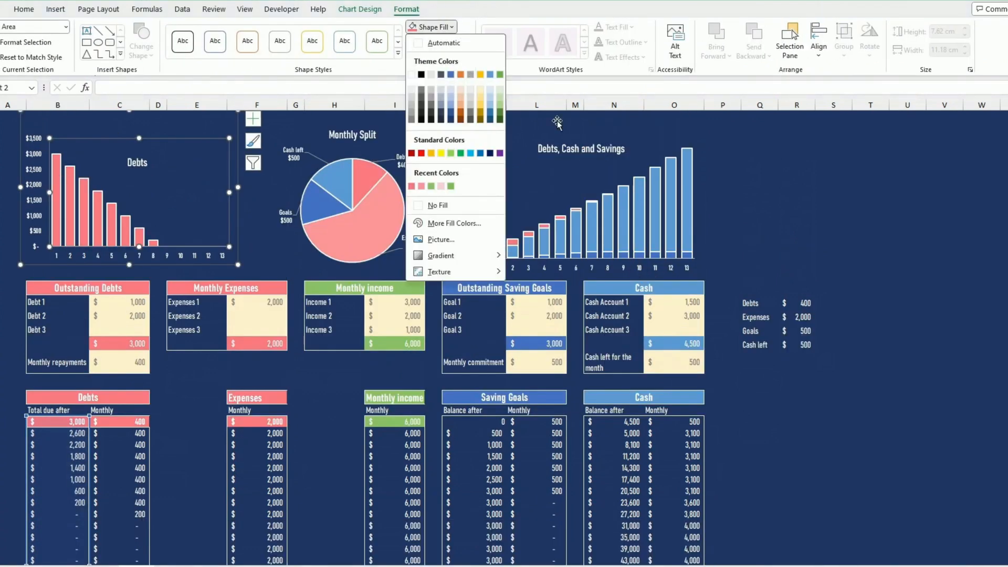
pyautogui.click(194, 178)
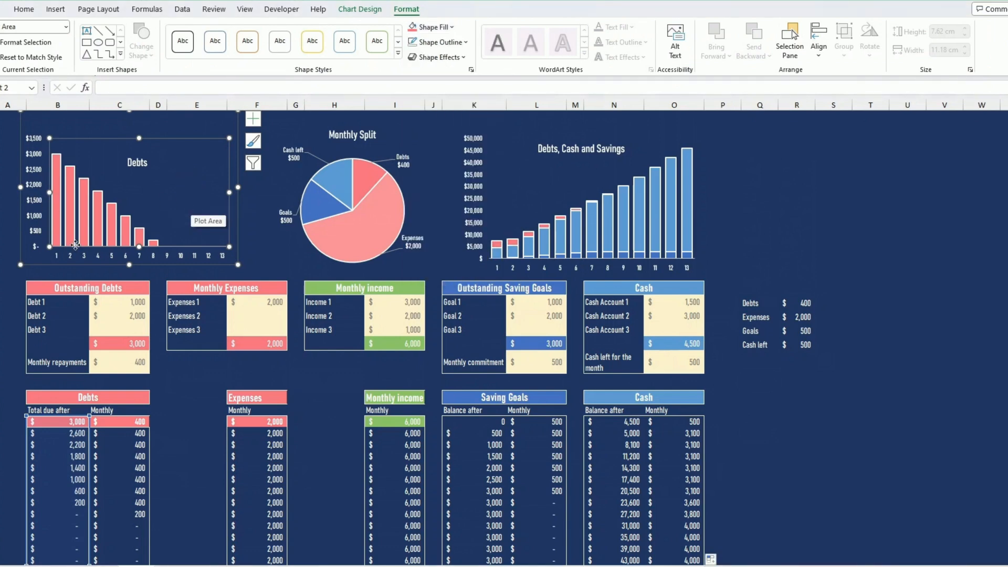
# Open the Debts chart's data series formatting and review the fill and border settings of its columns
pyautogui.moveTo(114, 235)
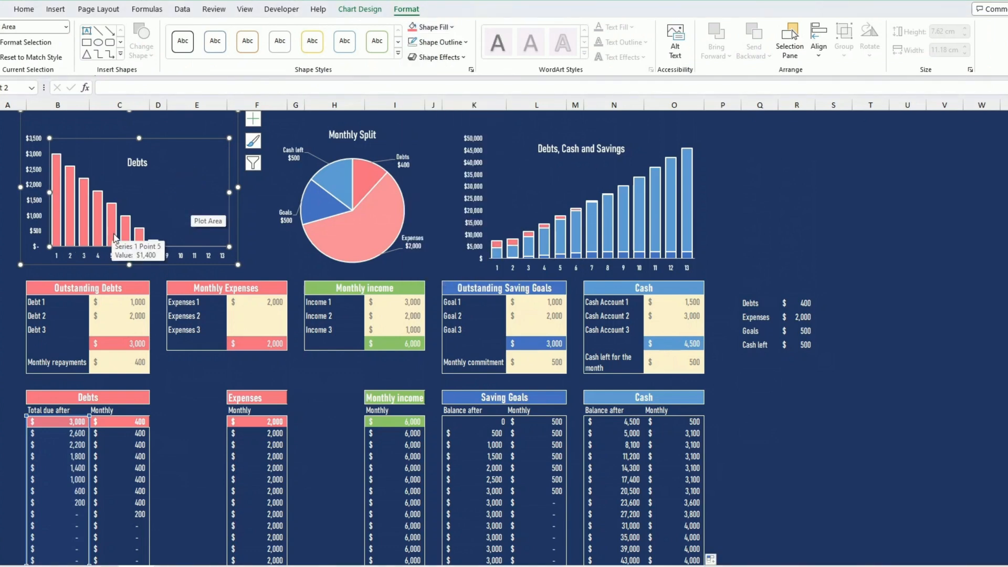
pyautogui.rightClick(100, 210)
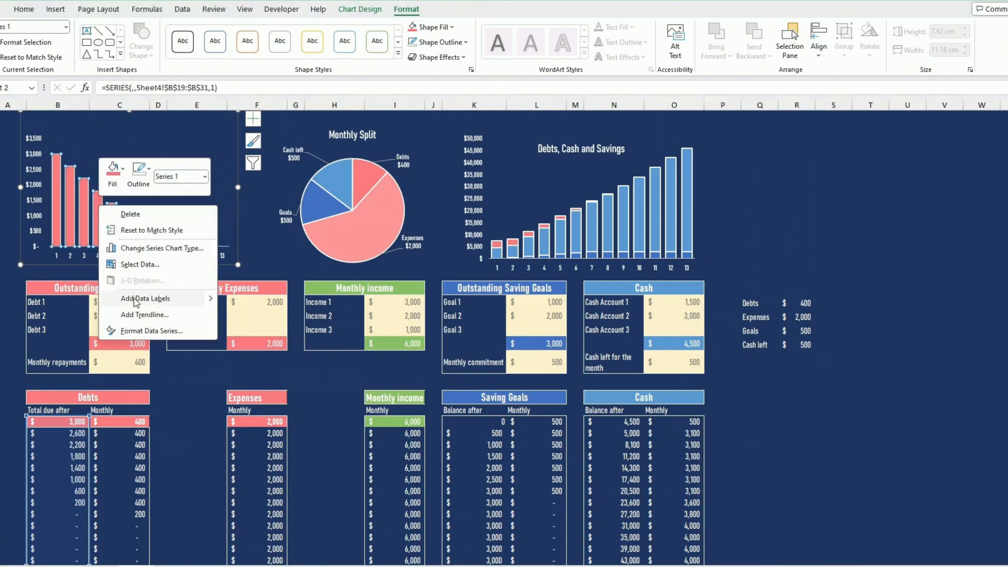
pyautogui.click(178, 331)
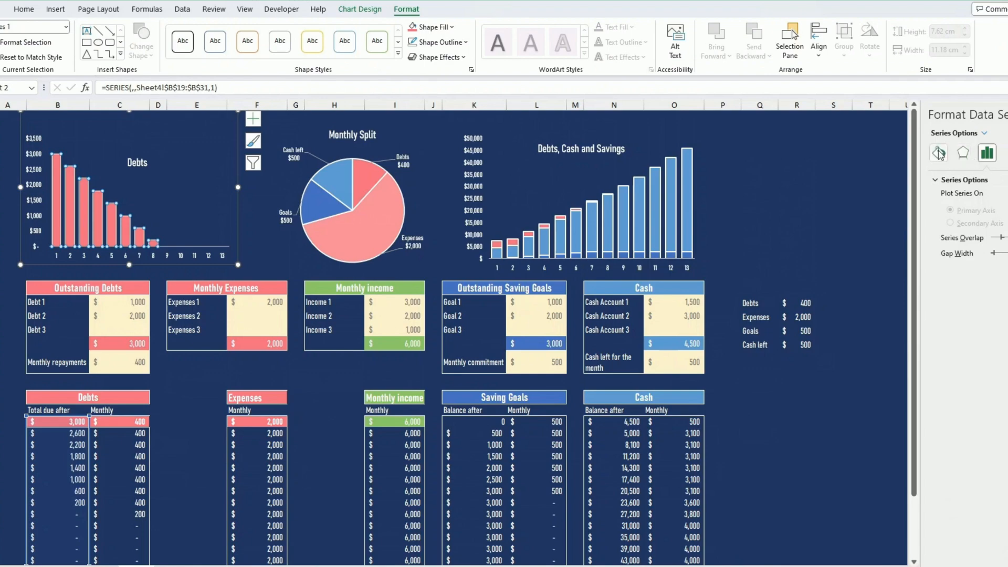
pyautogui.click(939, 152)
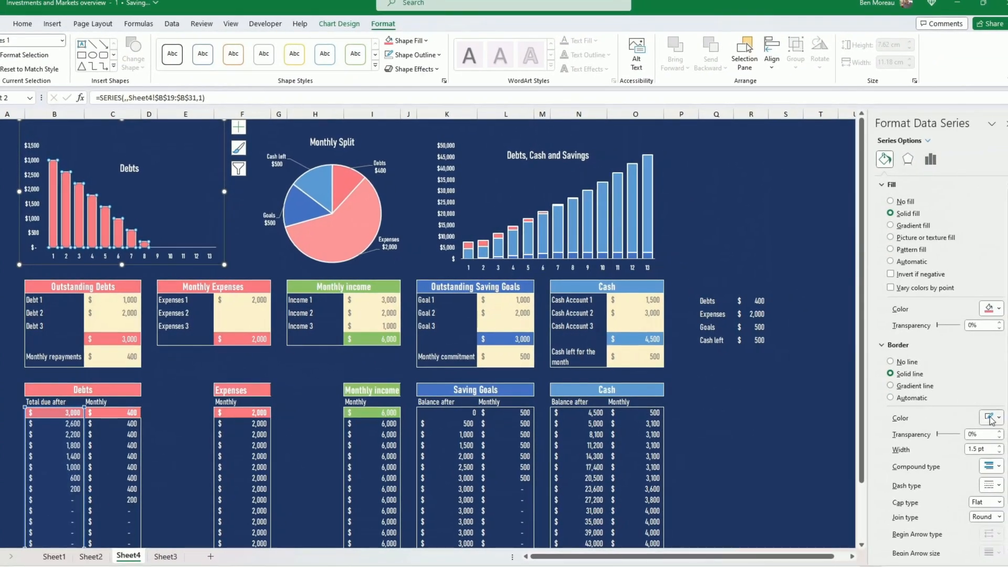
pyautogui.click(362, 372)
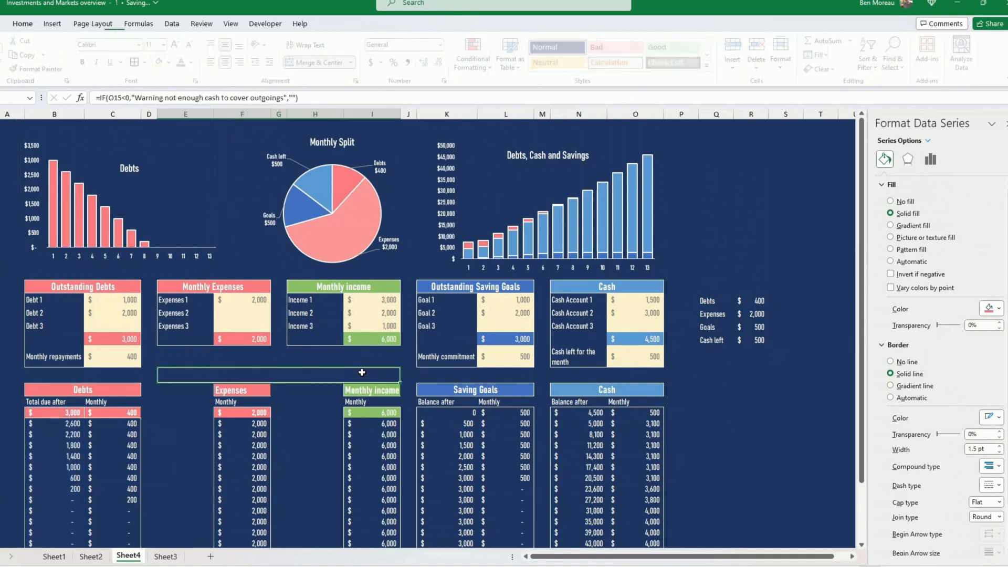
pyautogui.click(716, 264)
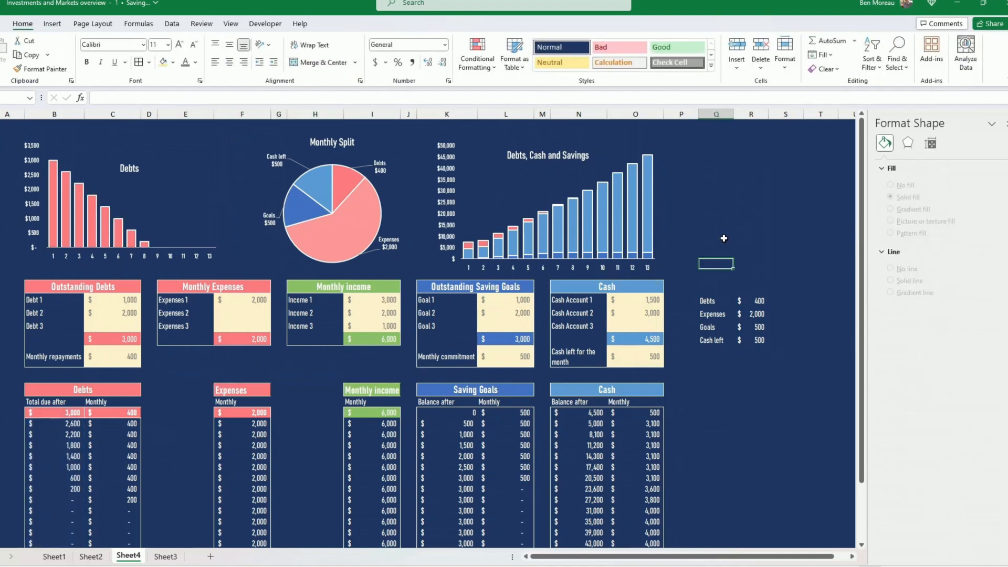
pyautogui.moveTo(600, 238)
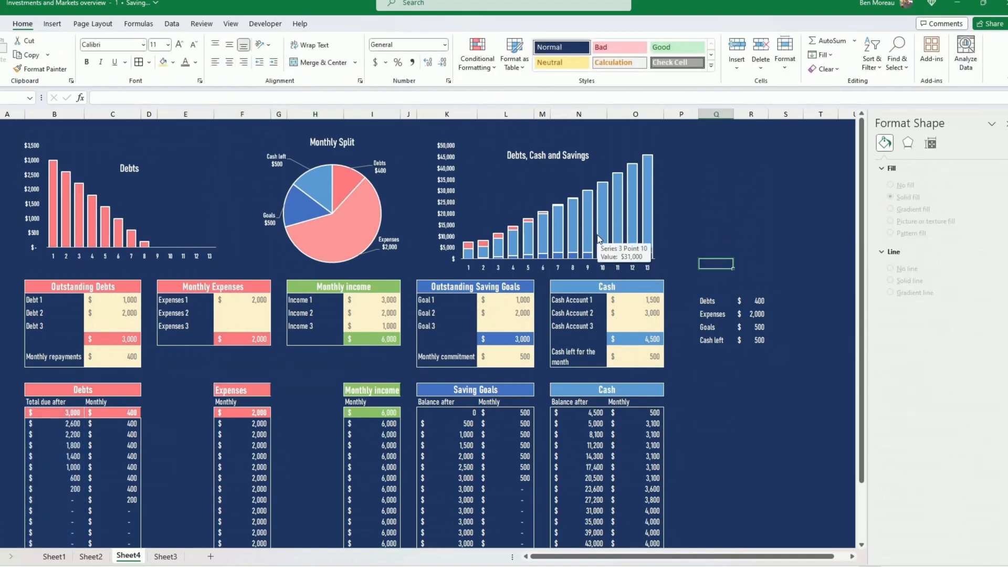
pyautogui.click(696, 225)
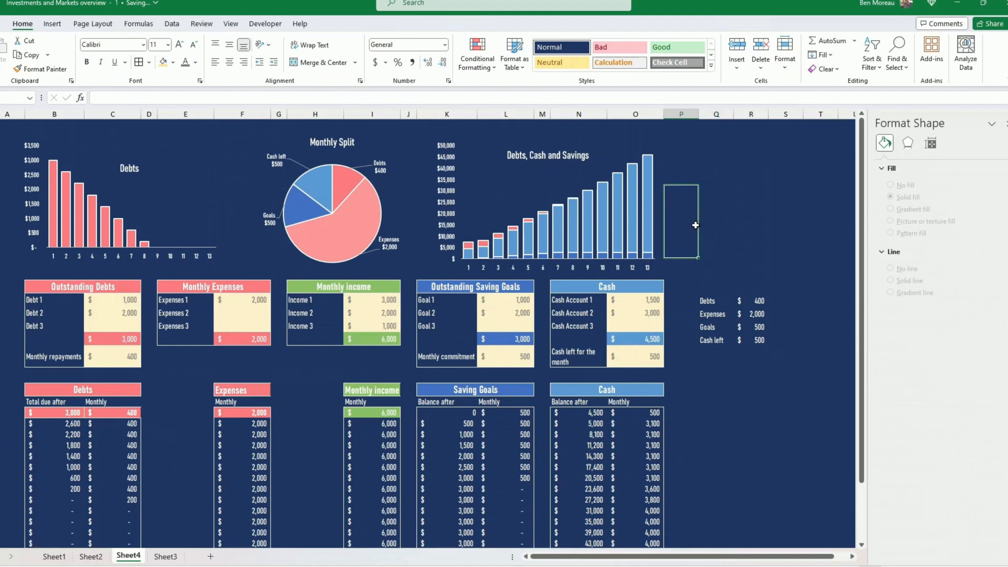
# Insert a 2-D stacked column chart from the projection's Debts total due, Saving Goals balance and Cash balance columns
pyautogui.scroll(-2, 183, 414)
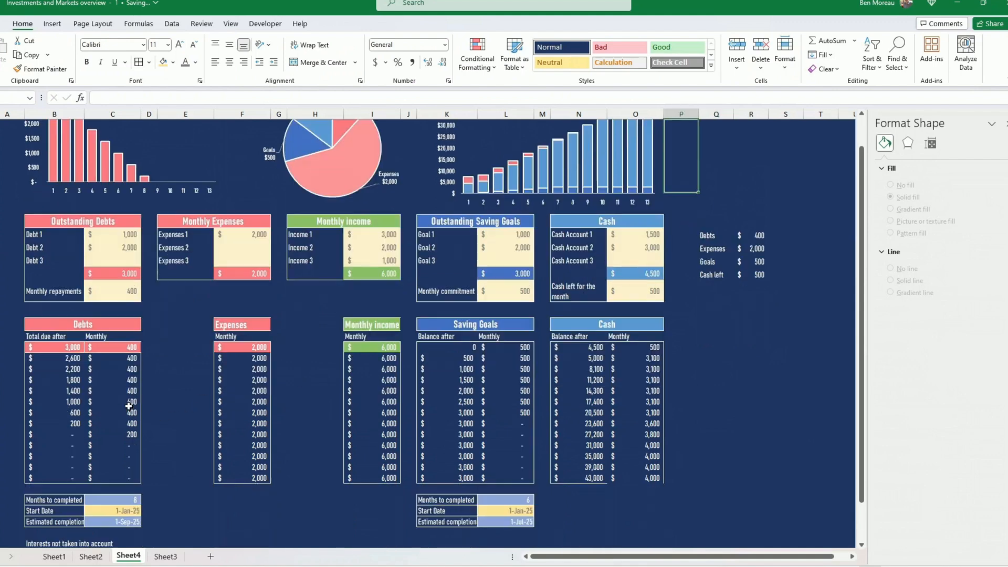
pyautogui.moveTo(67, 350); pyautogui.dragTo(66, 478)
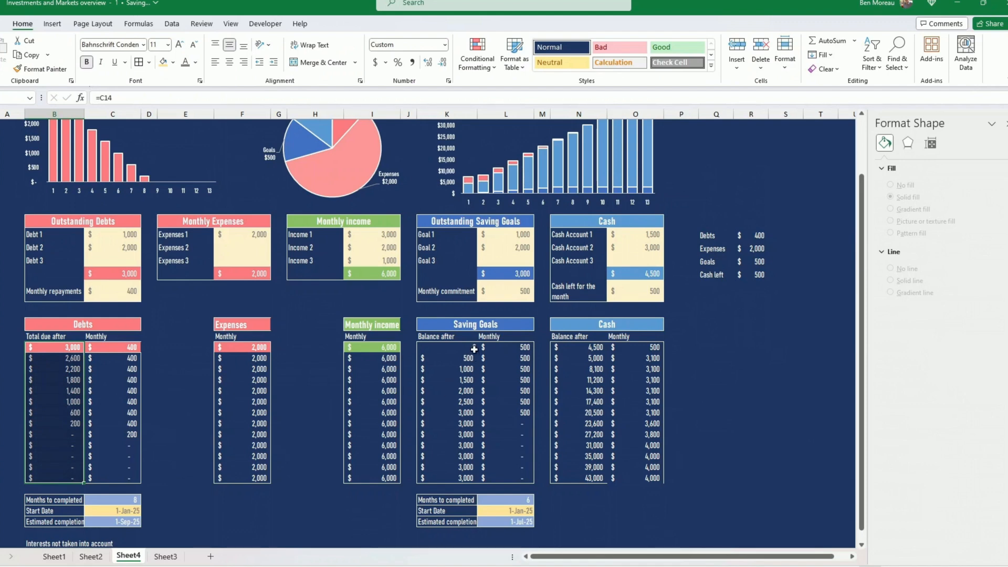
pyautogui.moveTo(459, 347); pyautogui.dragTo(461, 478)
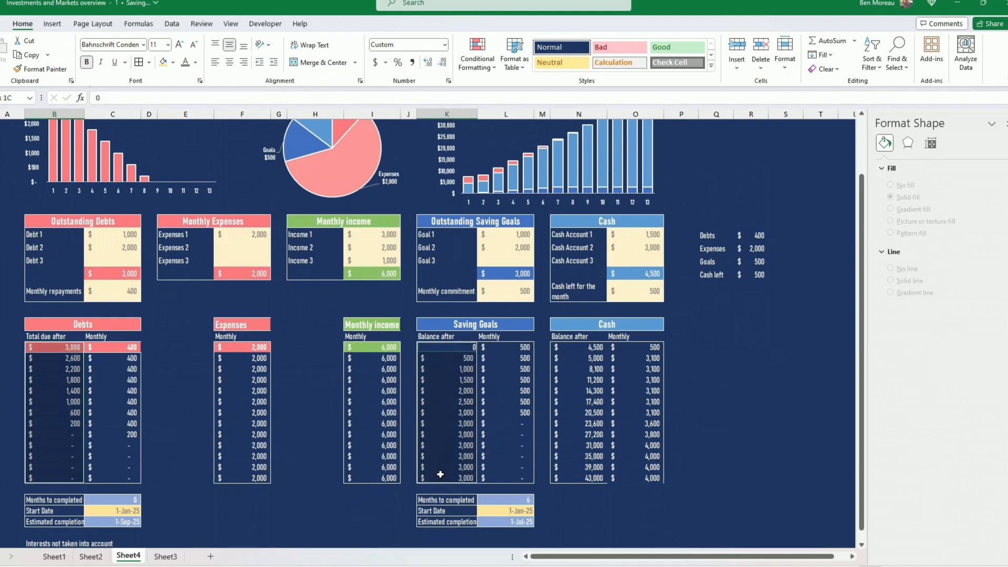
pyautogui.keyDown('ctrl'); pyautogui.click(582, 347); pyautogui.keyUp('ctrl')
pyautogui.moveTo(582, 347); pyautogui.dragTo(576, 478)
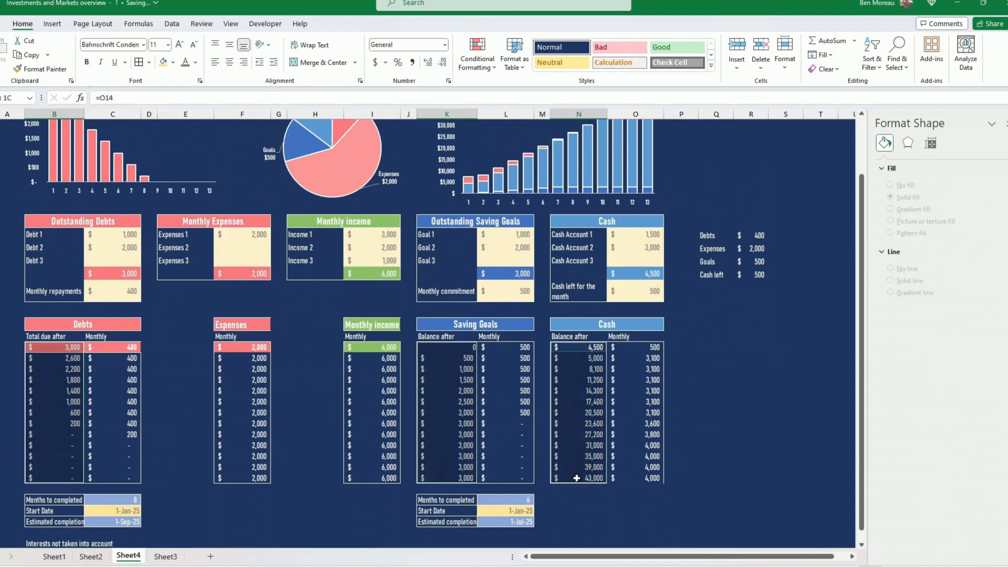
pyautogui.click(52, 24)
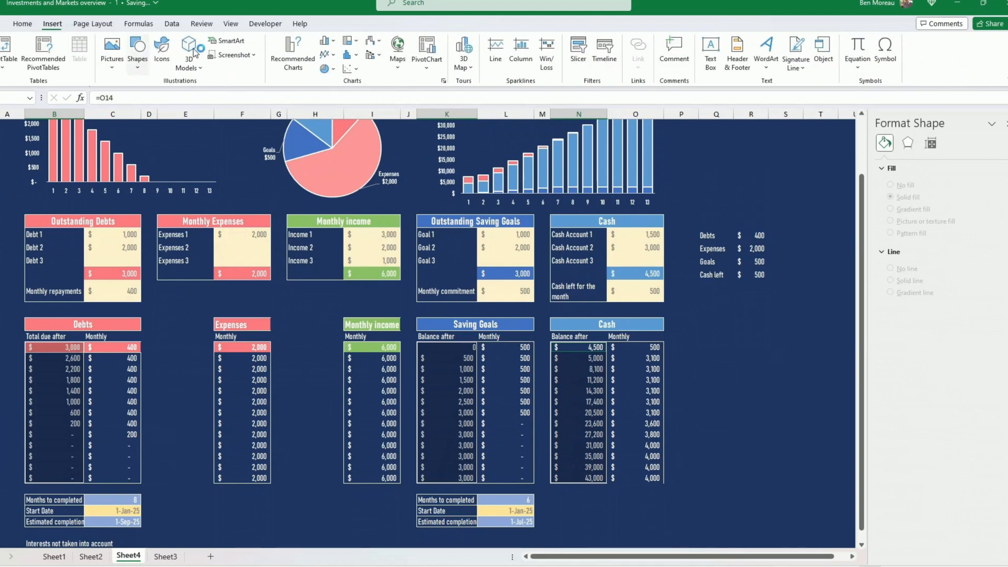
pyautogui.click(326, 42)
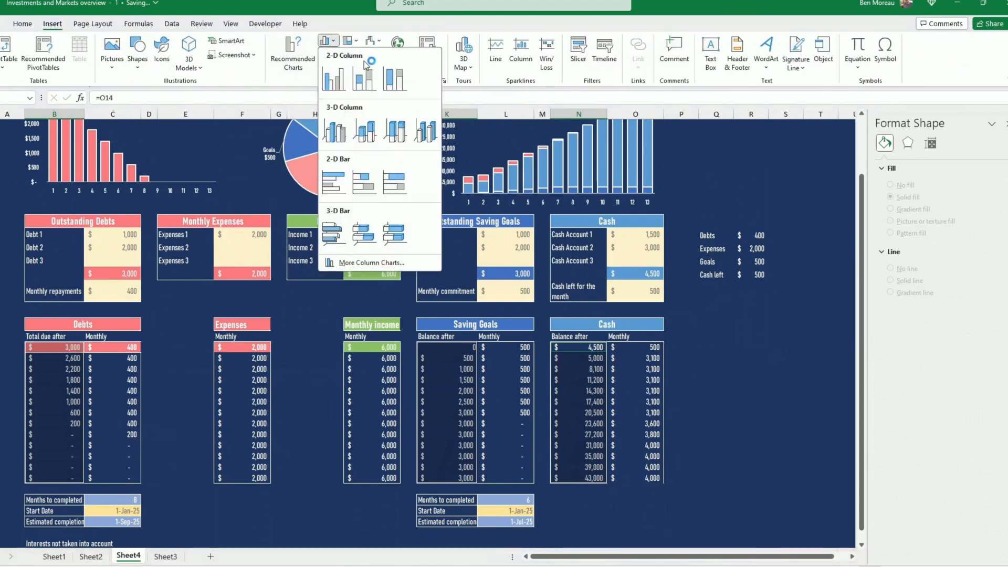
pyautogui.click(370, 82)
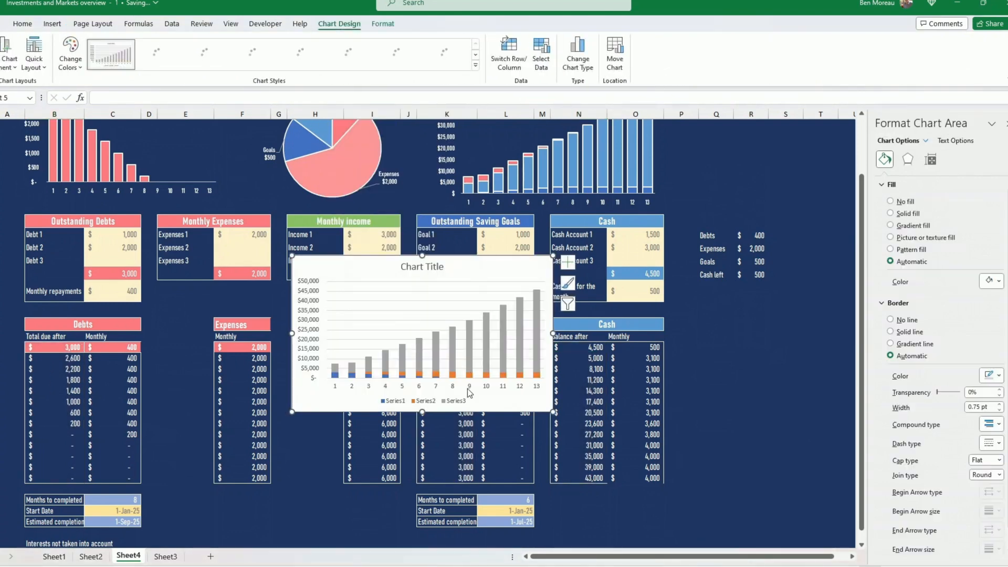
# Reorder the new chart's data series so that Series1 comes last, after Series2 and Series3
pyautogui.rightClick(437, 310)
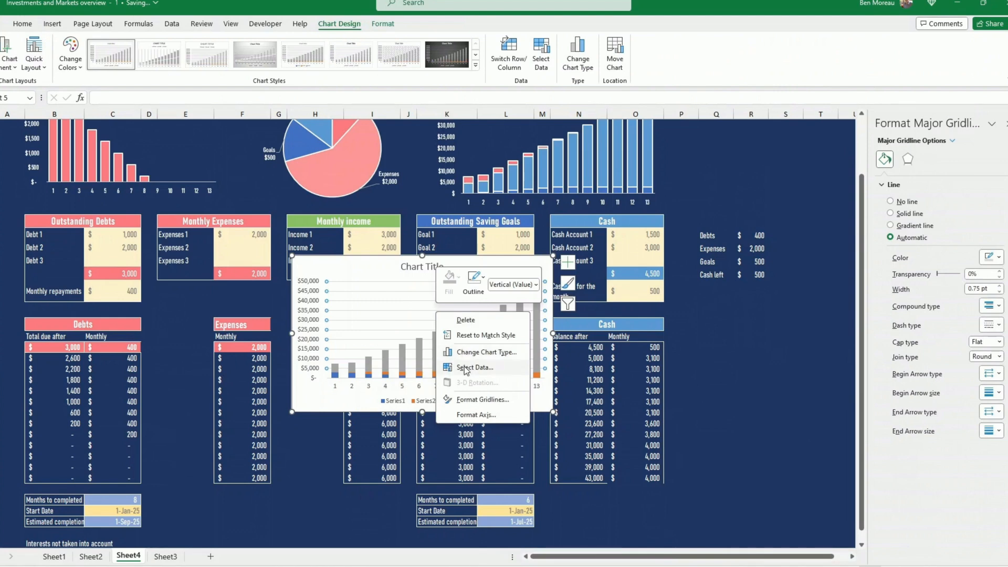
pyautogui.click(480, 371)
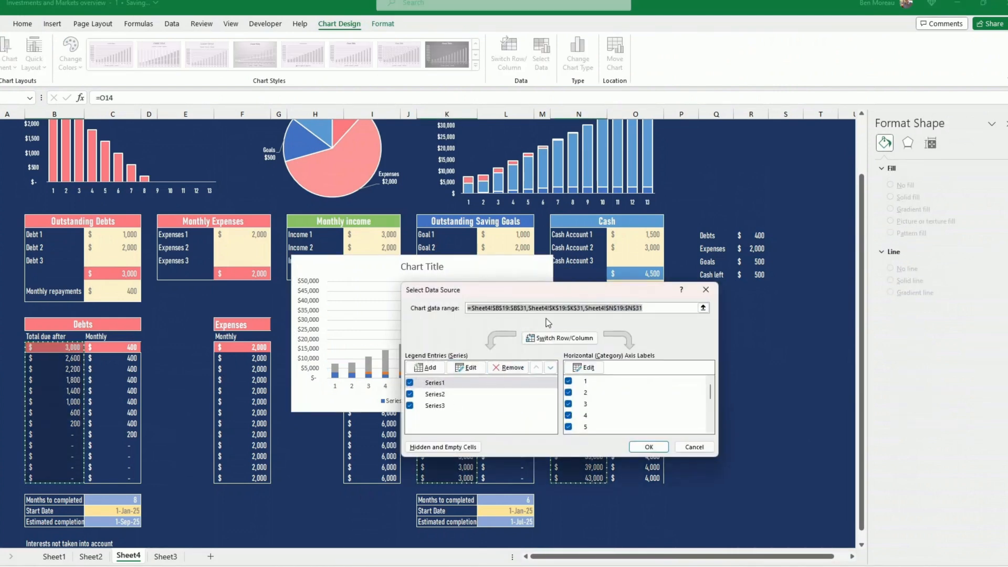
pyautogui.moveTo(548, 291); pyautogui.dragTo(607, 357)
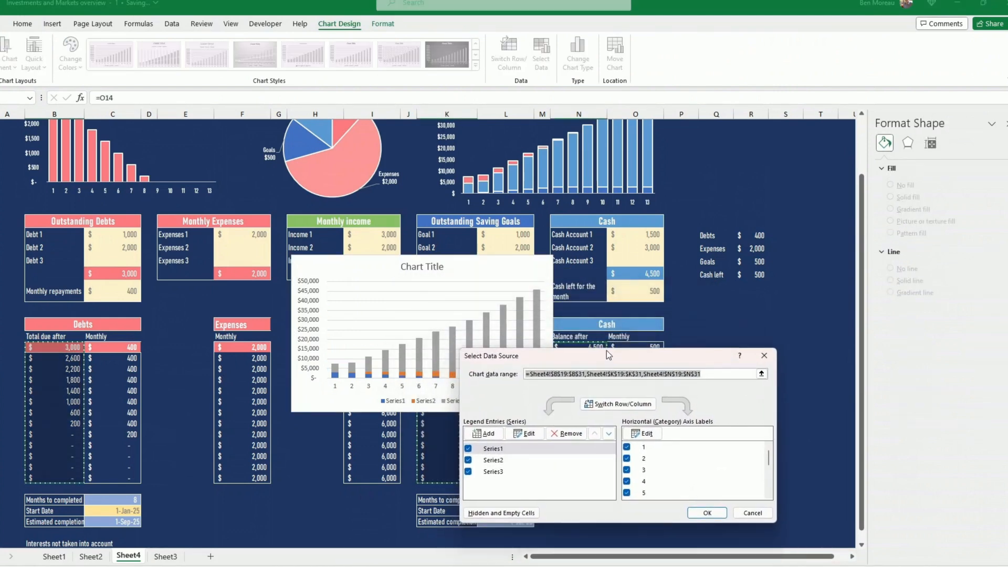
pyautogui.click(609, 433)
pyautogui.click(609, 434)
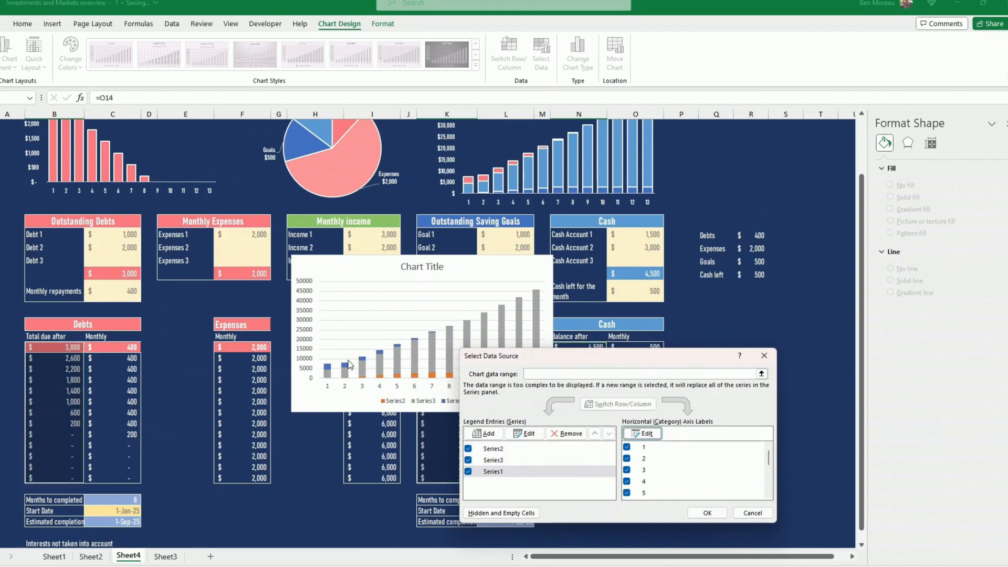
pyautogui.click(708, 513)
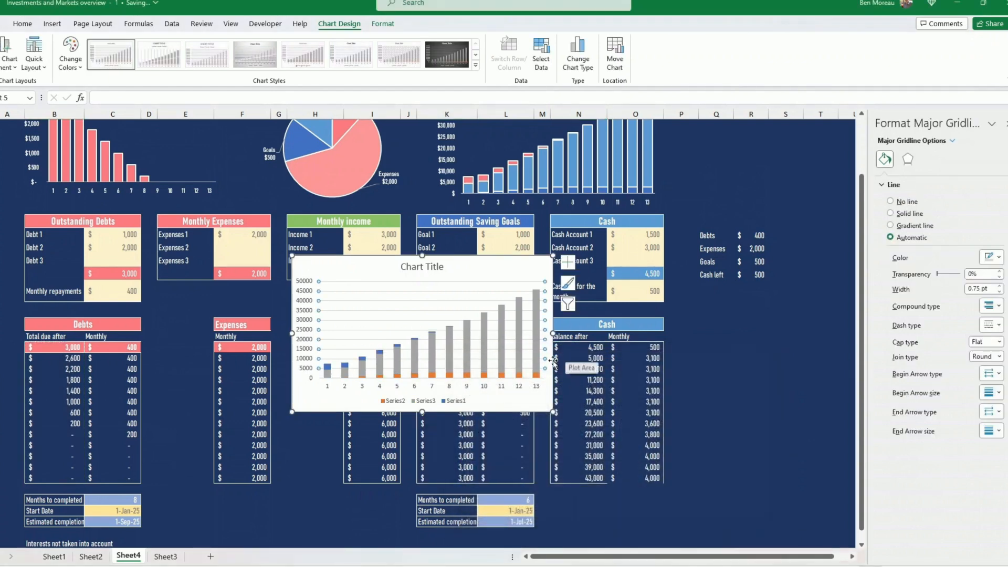
# Delete the newly inserted stacked column chart and return to the dashboard's existing charts
pyautogui.click(552, 363)
pyautogui.press('Delete')
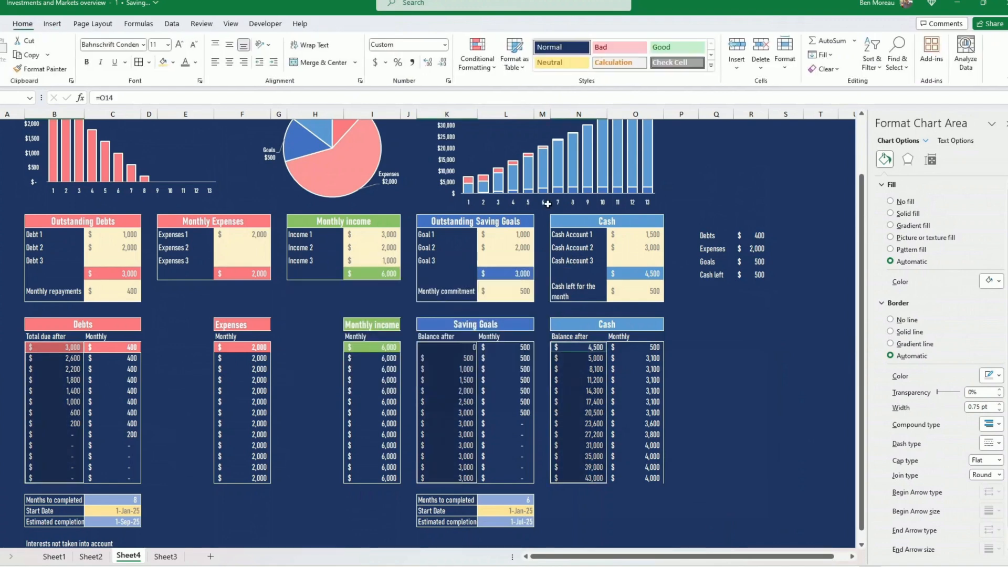
pyautogui.scroll(1, 562, 204)
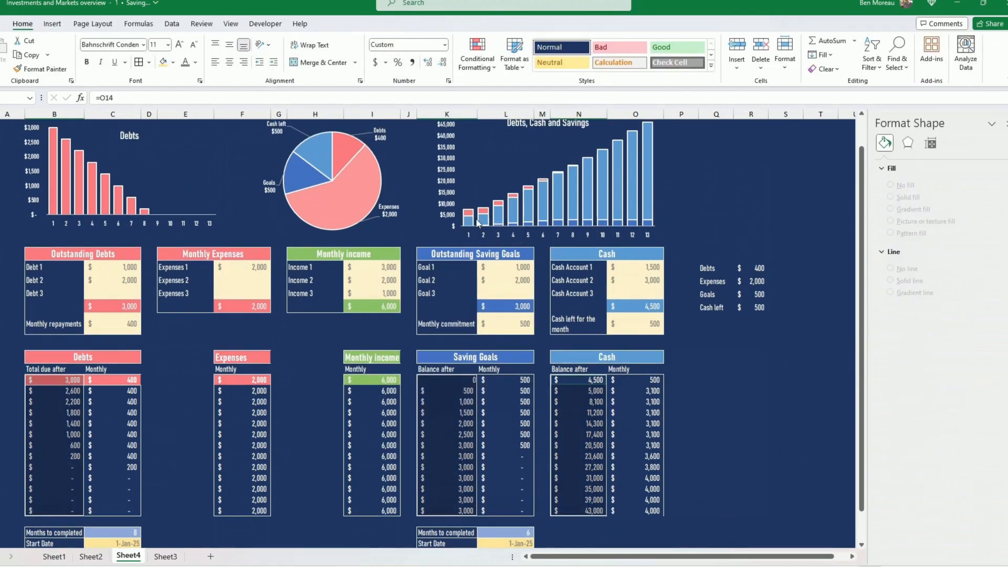
pyautogui.scroll(1, 470, 222)
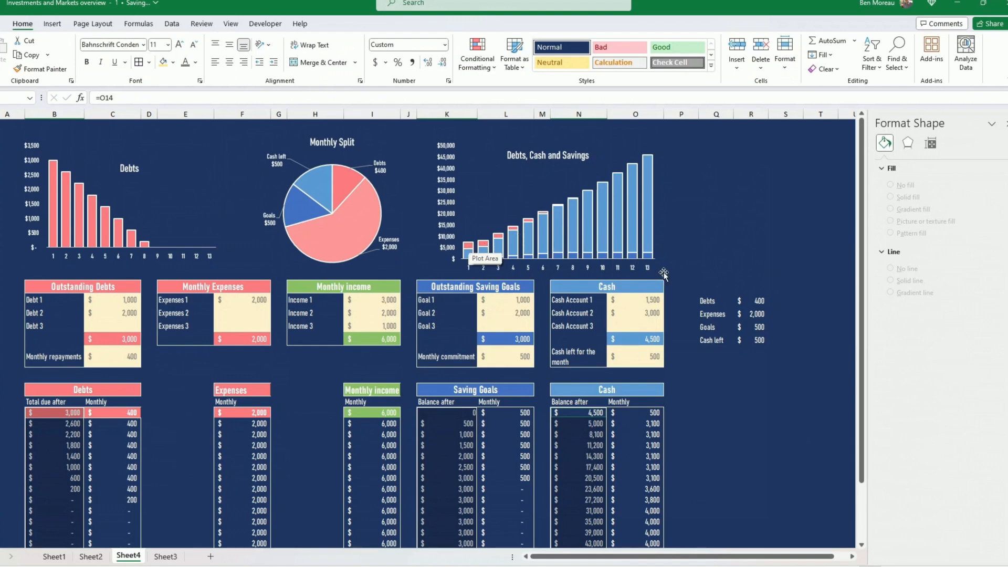
pyautogui.click(701, 245)
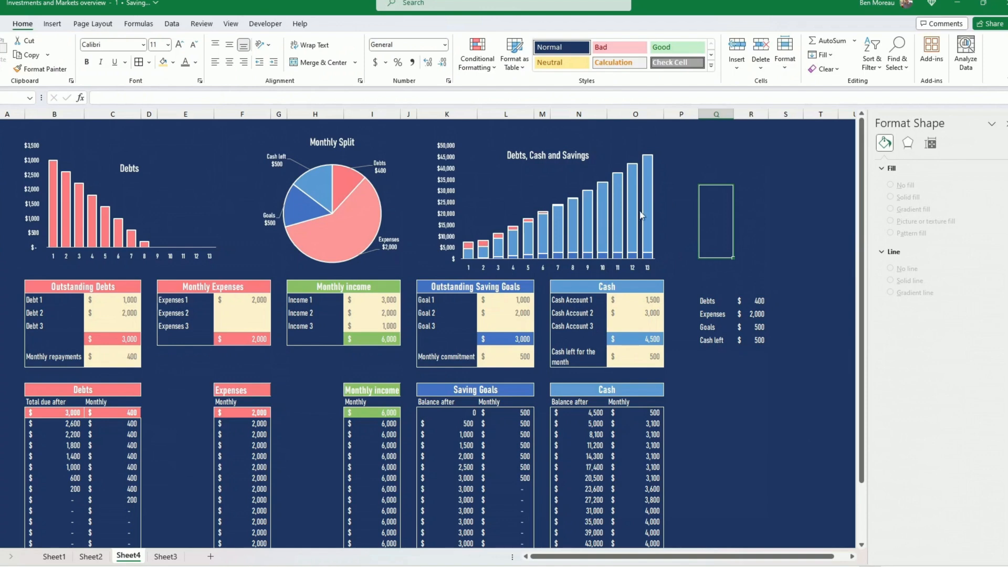
pyautogui.click(676, 260)
pyautogui.scroll(-2, 688, 241)
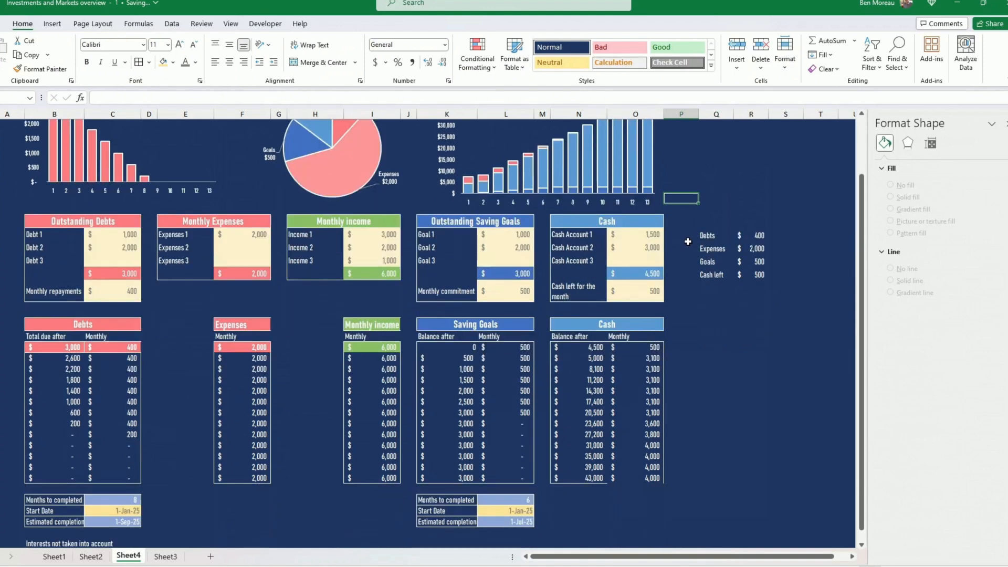
pyautogui.scroll(-1, 700, 275)
pyautogui.scroll(3, 694, 269)
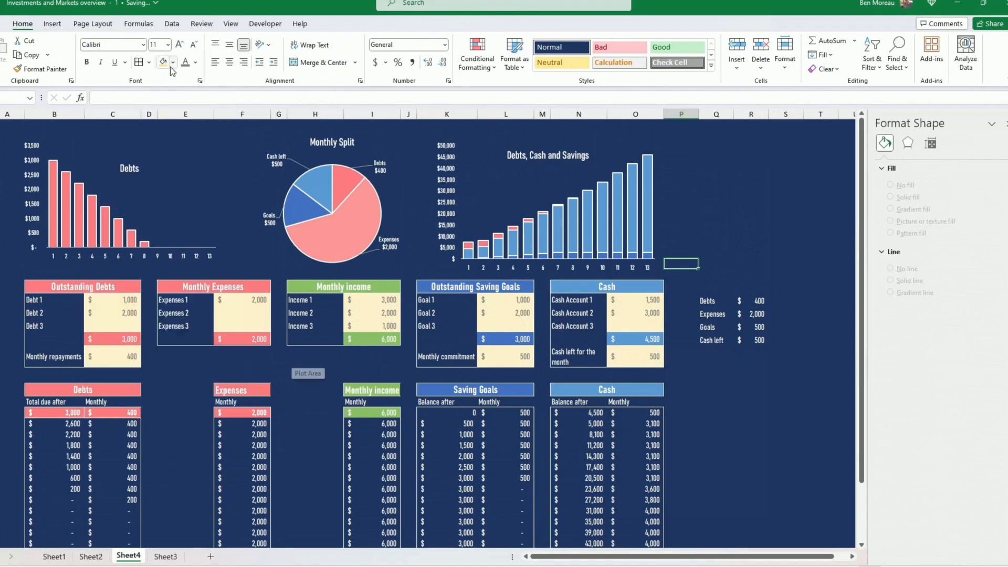
# Browse the list of available cell fonts without choosing one
pyautogui.click(143, 45)
pyautogui.scroll(-3, 152, 361)
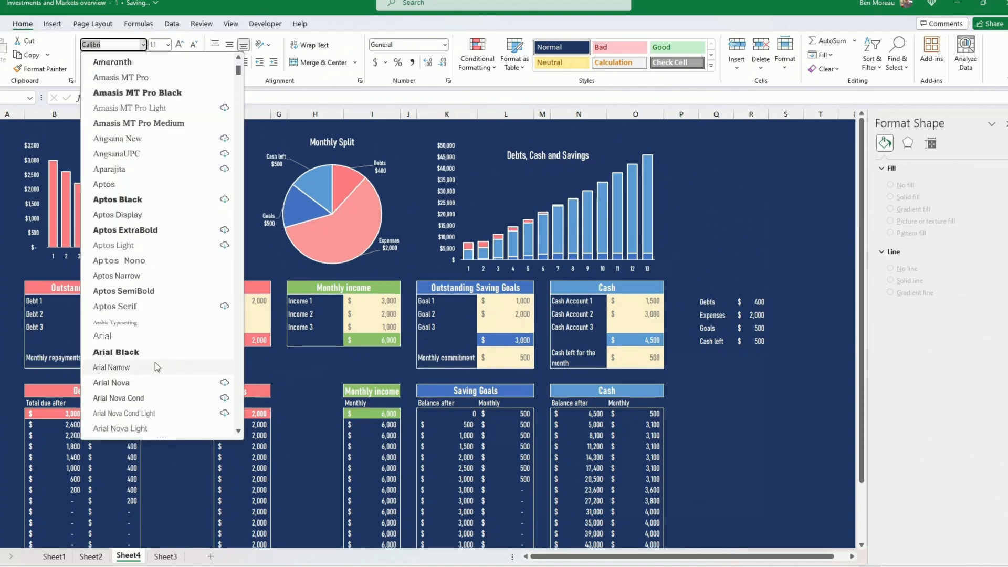
pyautogui.click(334, 375)
# Open the Normal cell style for modification and review its fill, alignment and font settings without changing them
pyautogui.rightClick(563, 47)
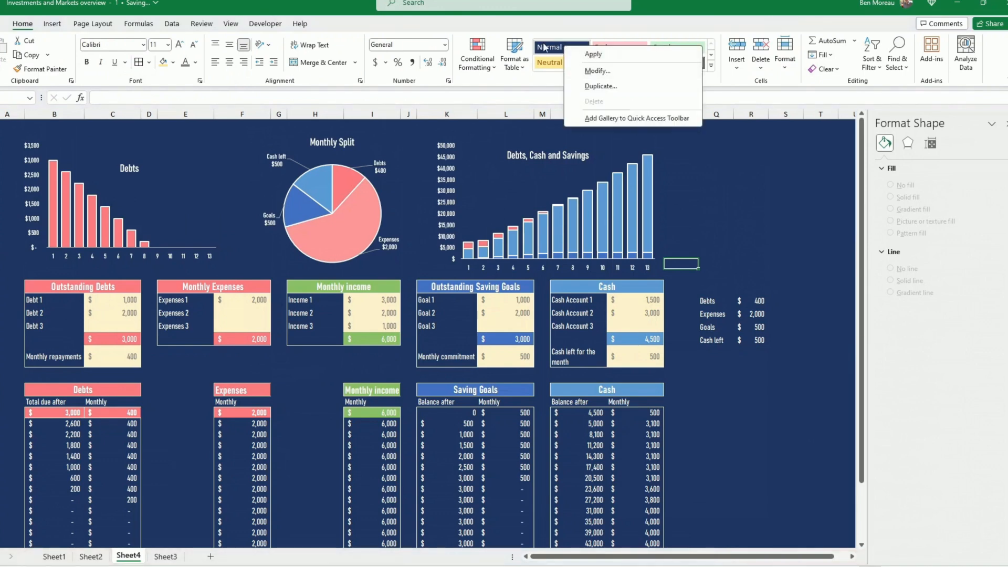
pyautogui.click(603, 72)
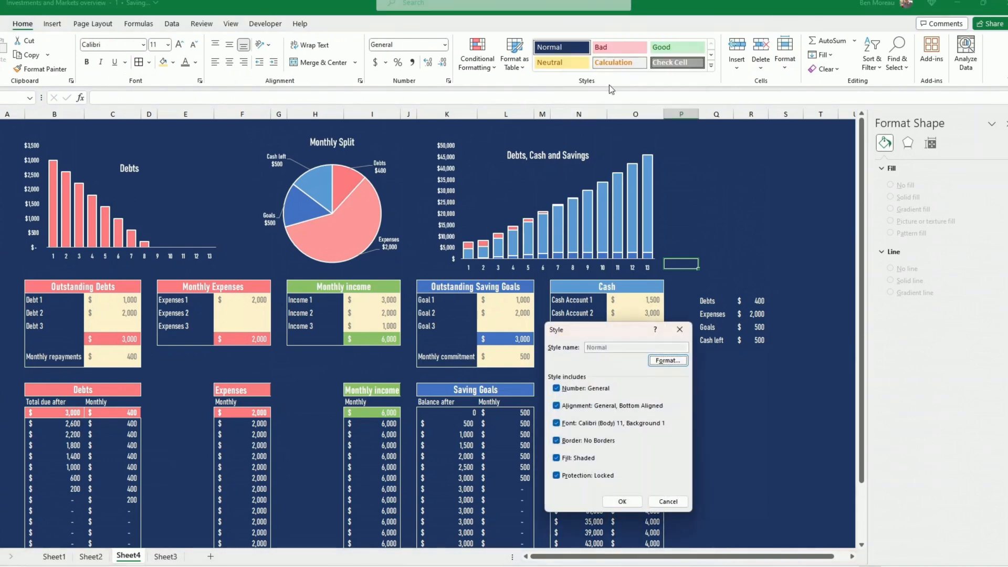
pyautogui.click(668, 360)
pyautogui.click(621, 312)
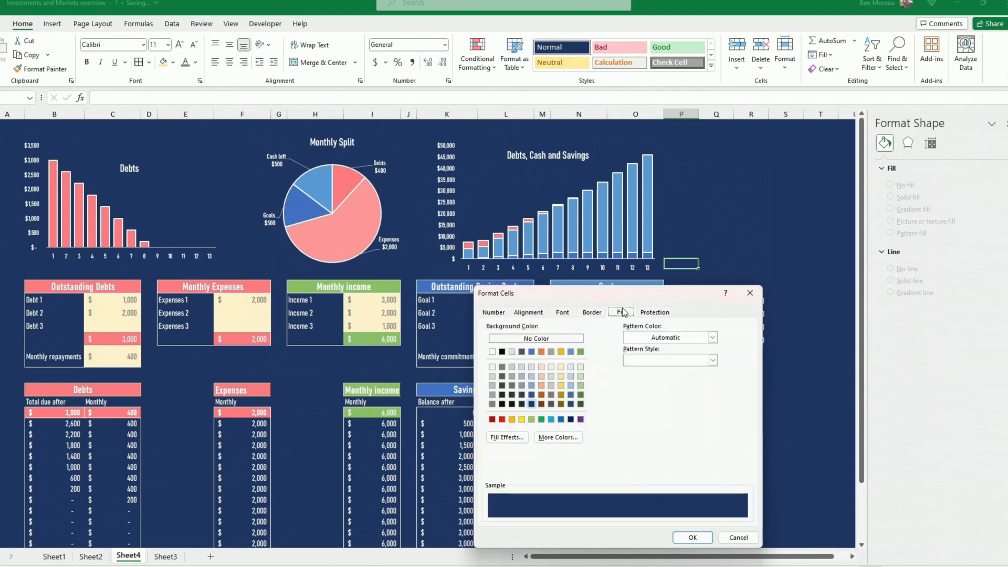
pyautogui.click(531, 313)
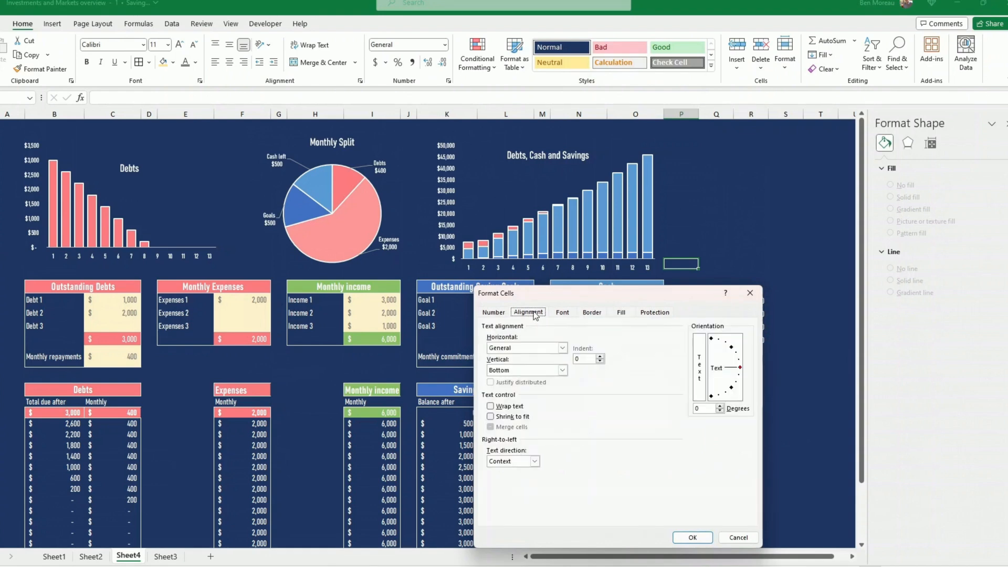
pyautogui.click(563, 313)
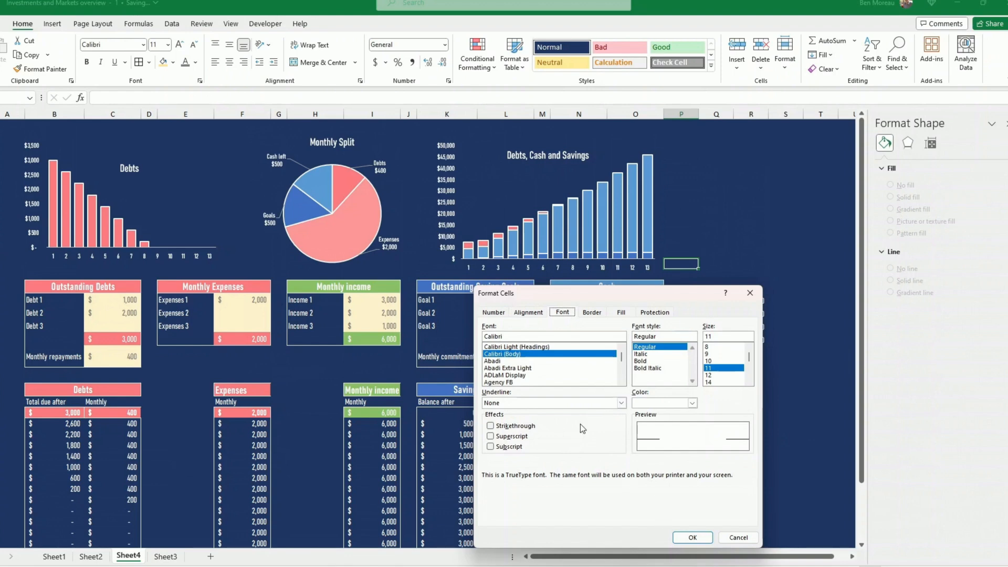
pyautogui.click(701, 539)
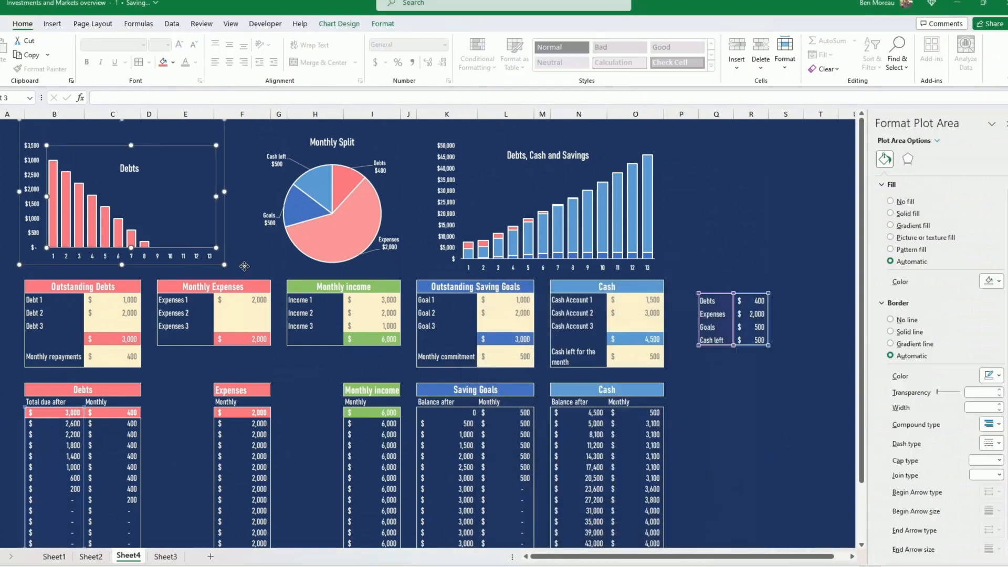
pyautogui.click(250, 271)
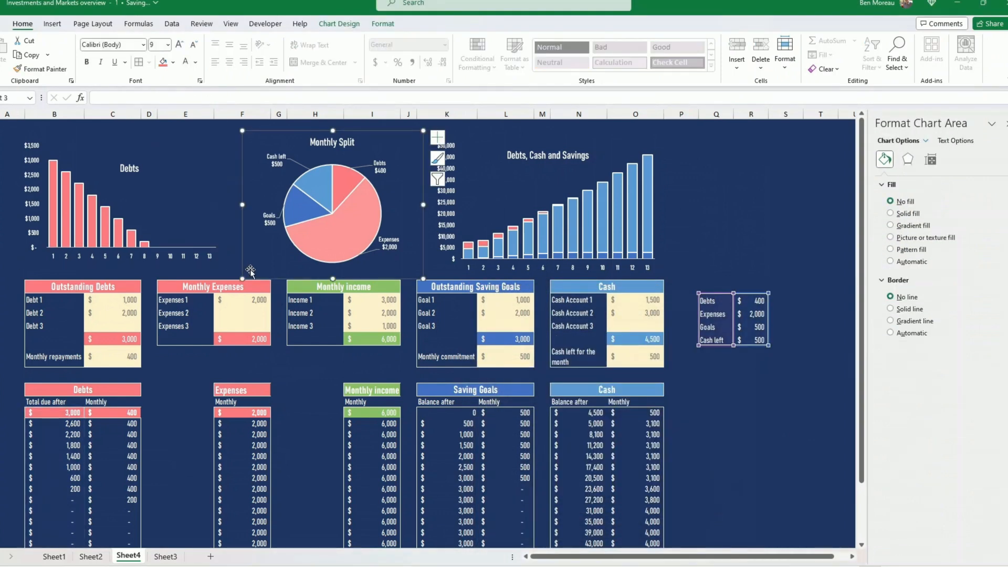
pyautogui.click(279, 302)
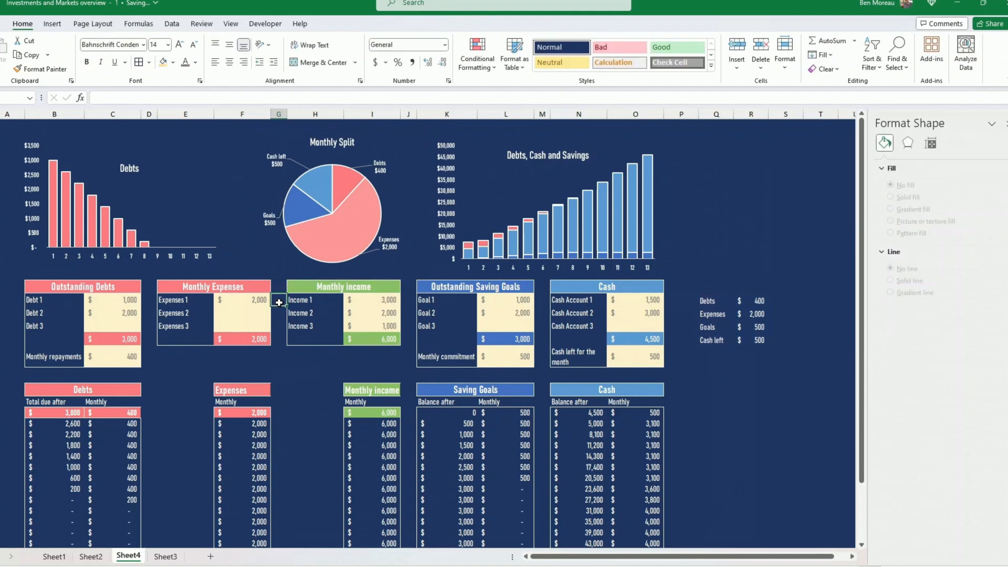
pyautogui.scroll(-1, 432, 481)
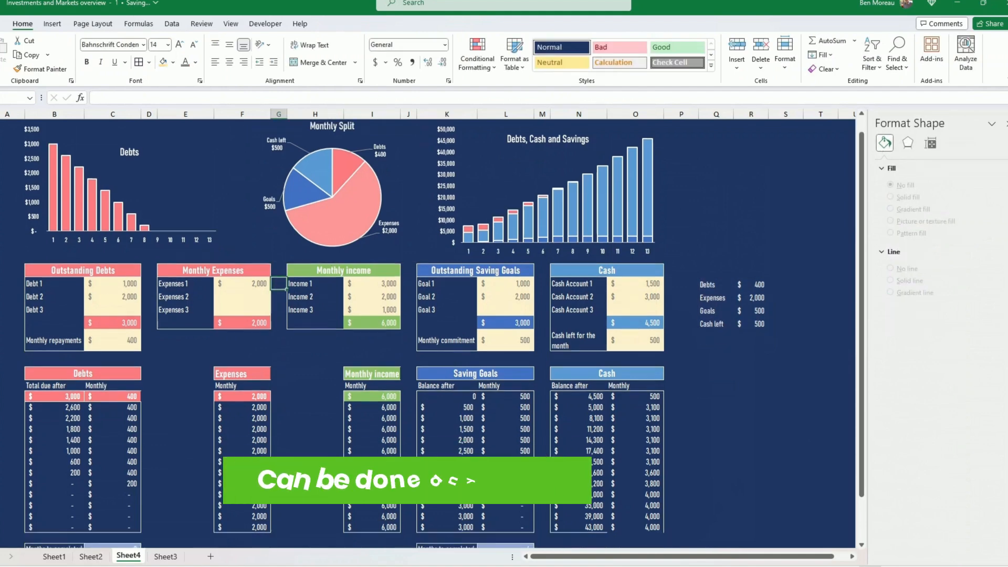
pyautogui.scroll(-2, 432, 333)
pyautogui.scroll(2, 432, 334)
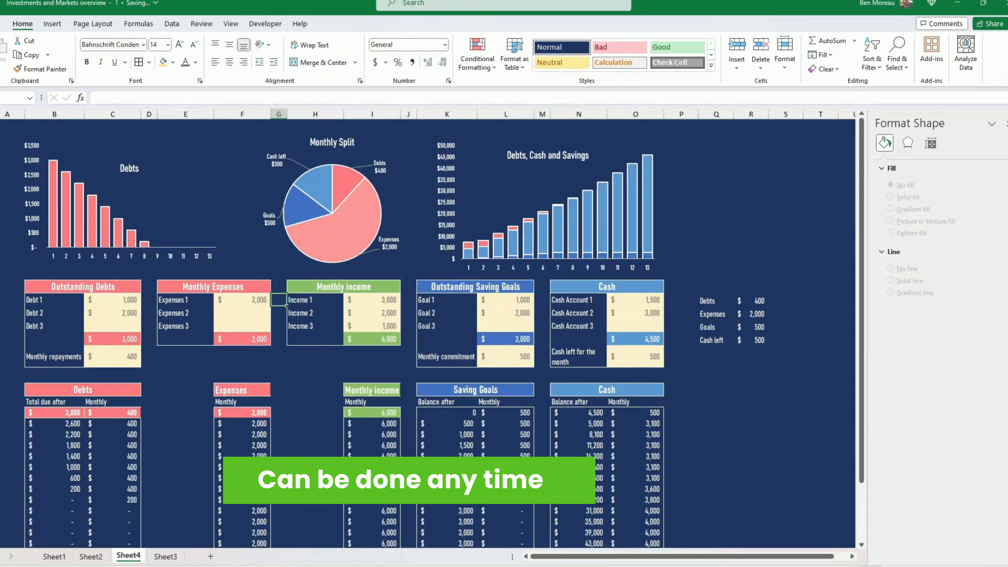